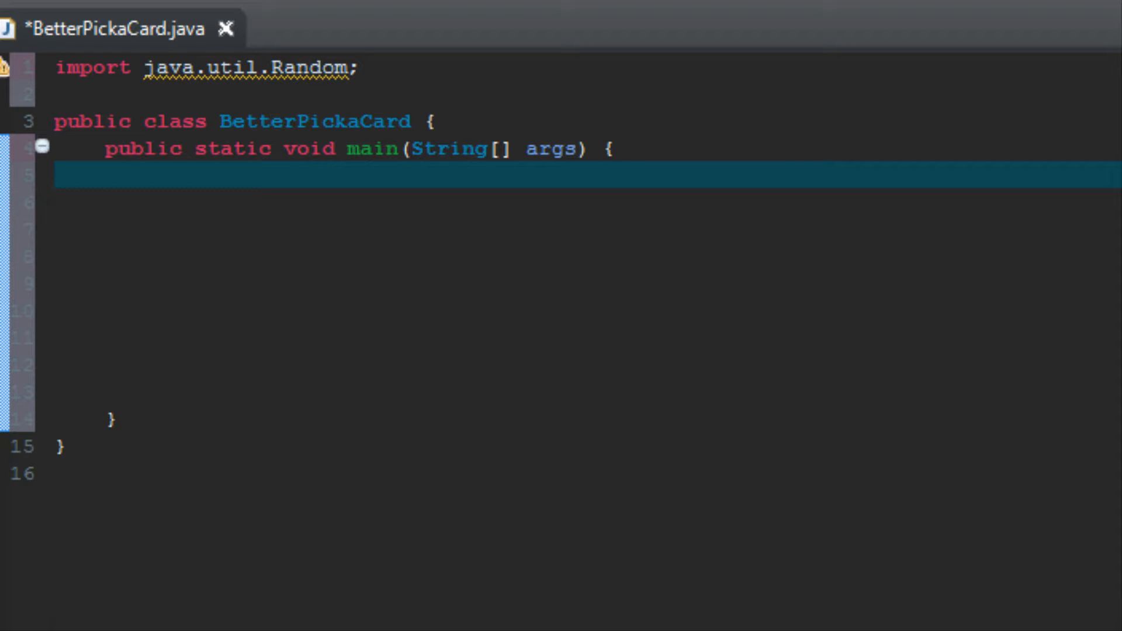
# Start a new indented line after main's opening brace
pyautogui.press('Return')
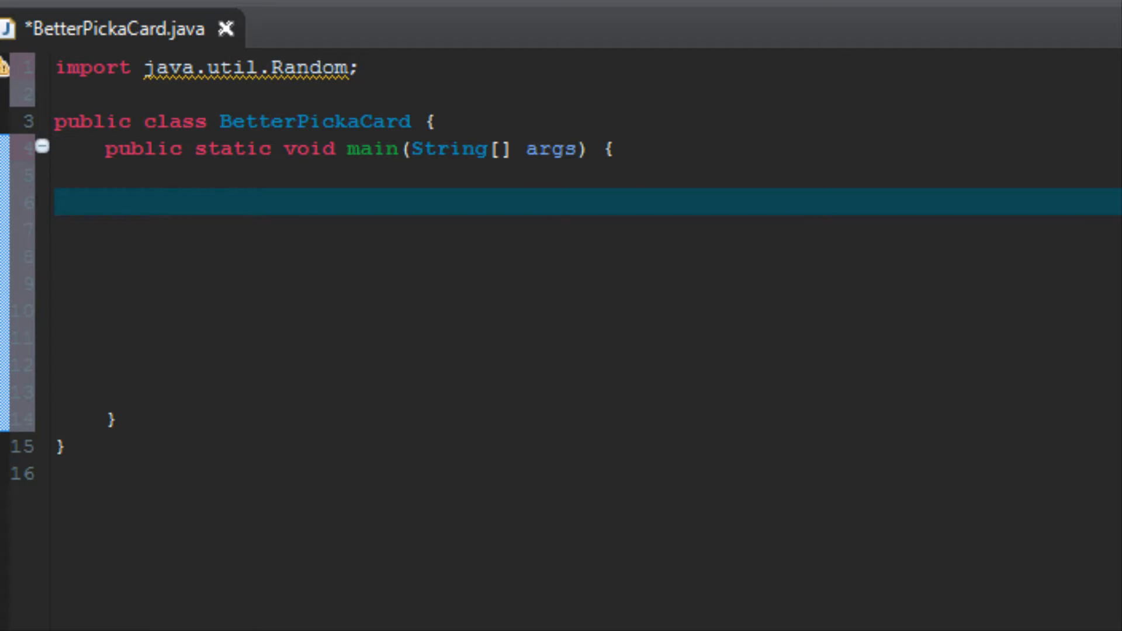
pyautogui.write('String[')
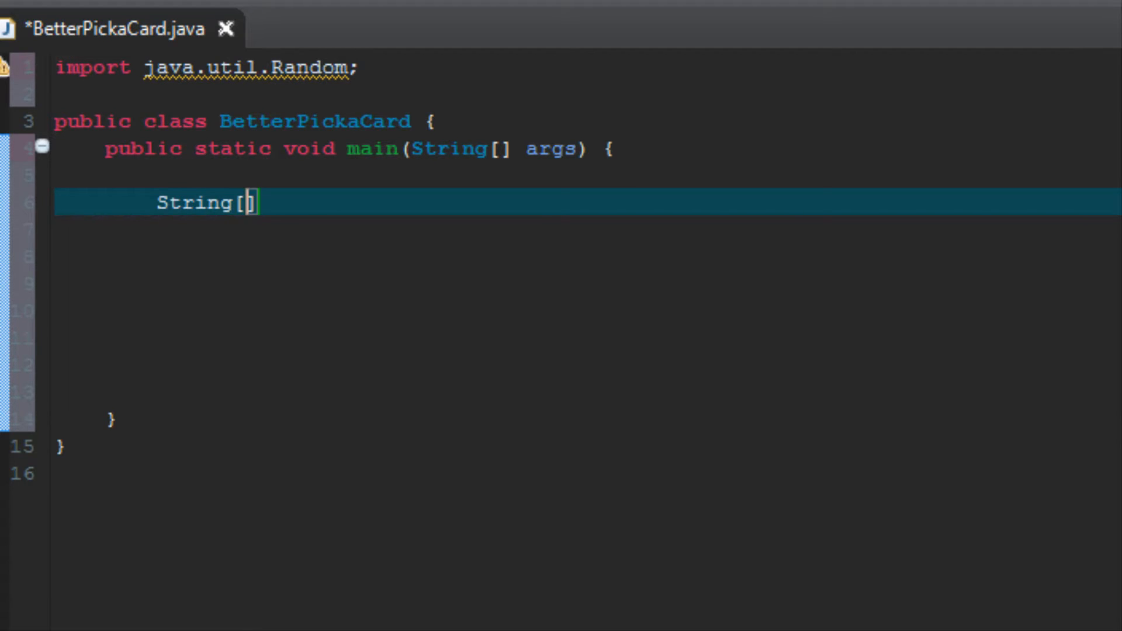
pyautogui.write('] ')
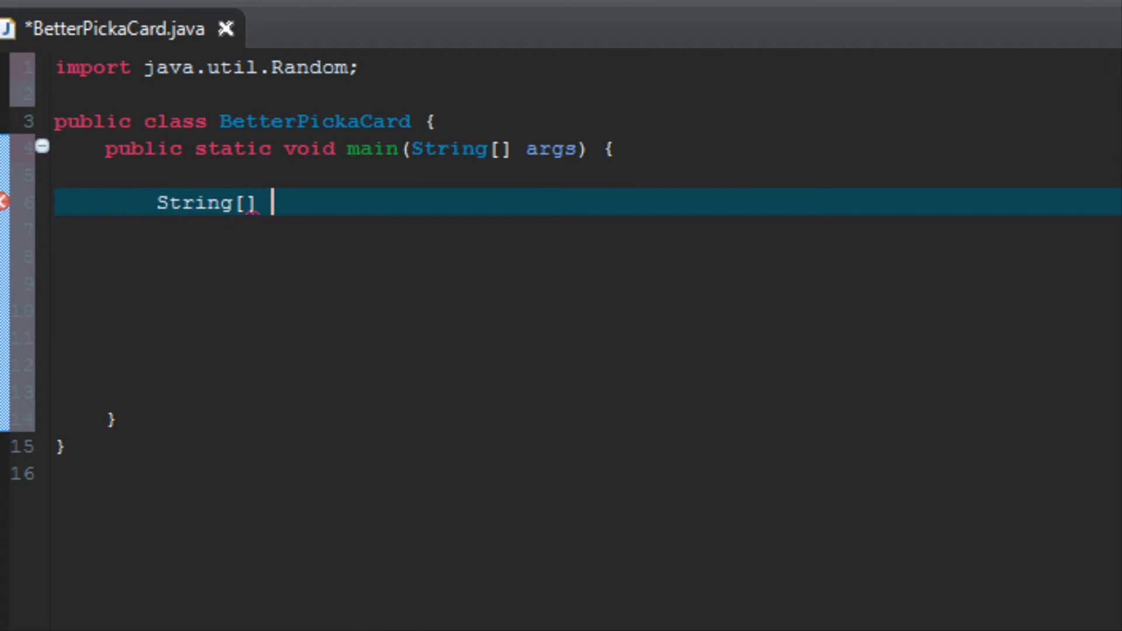
pyautogui.write(' suits ')
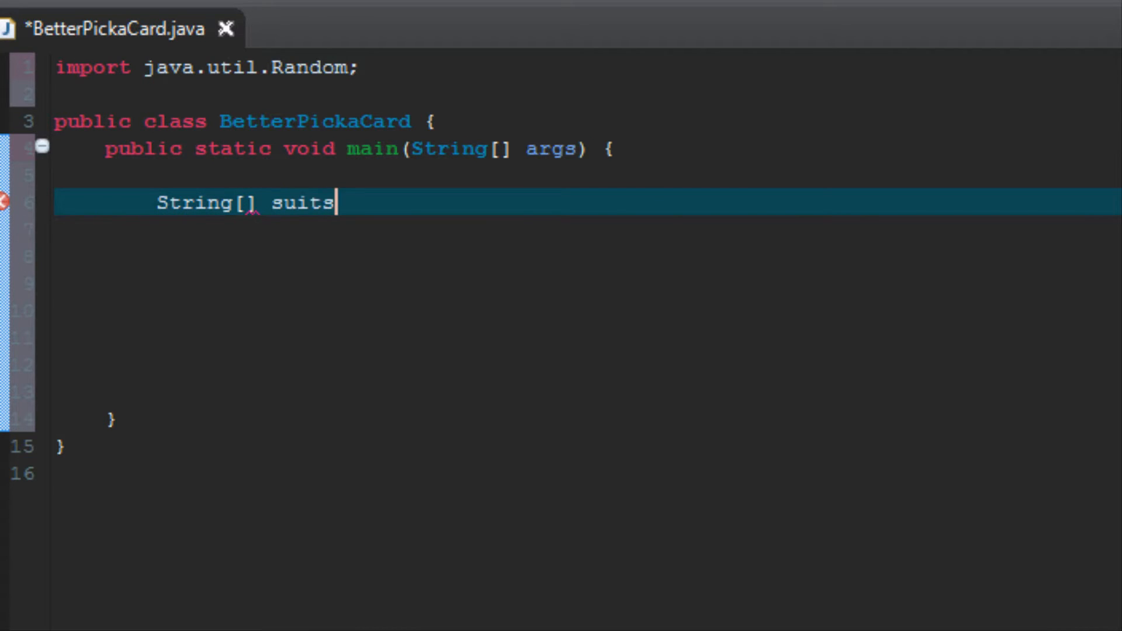
pyautogui.write('= ')
pyautogui.write('{')
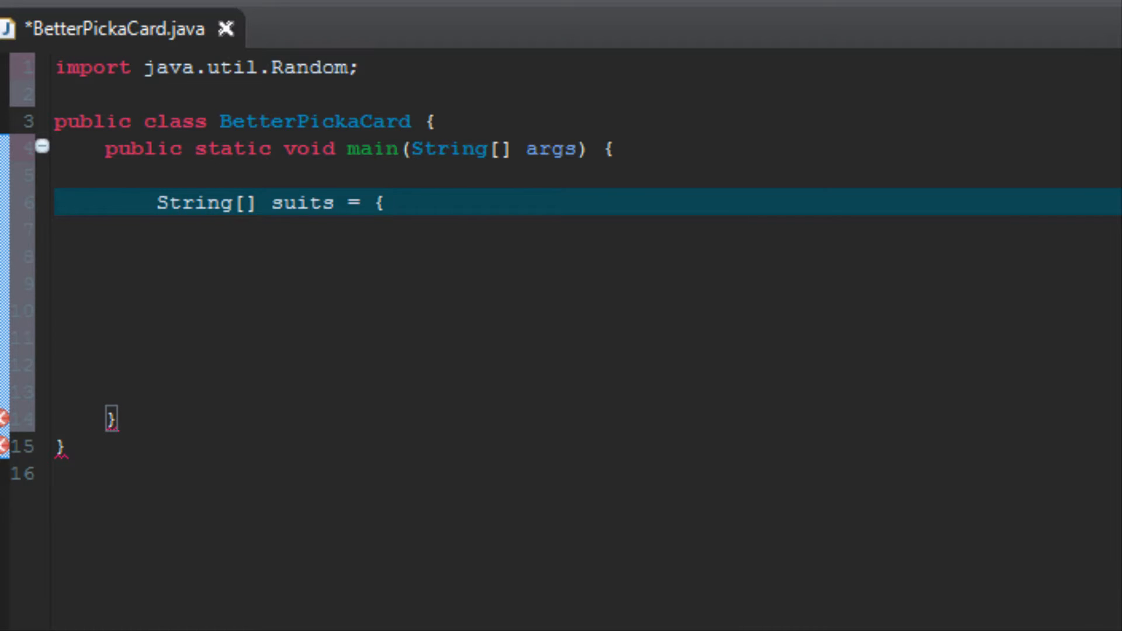
pyautogui.write('"Clubs", ')
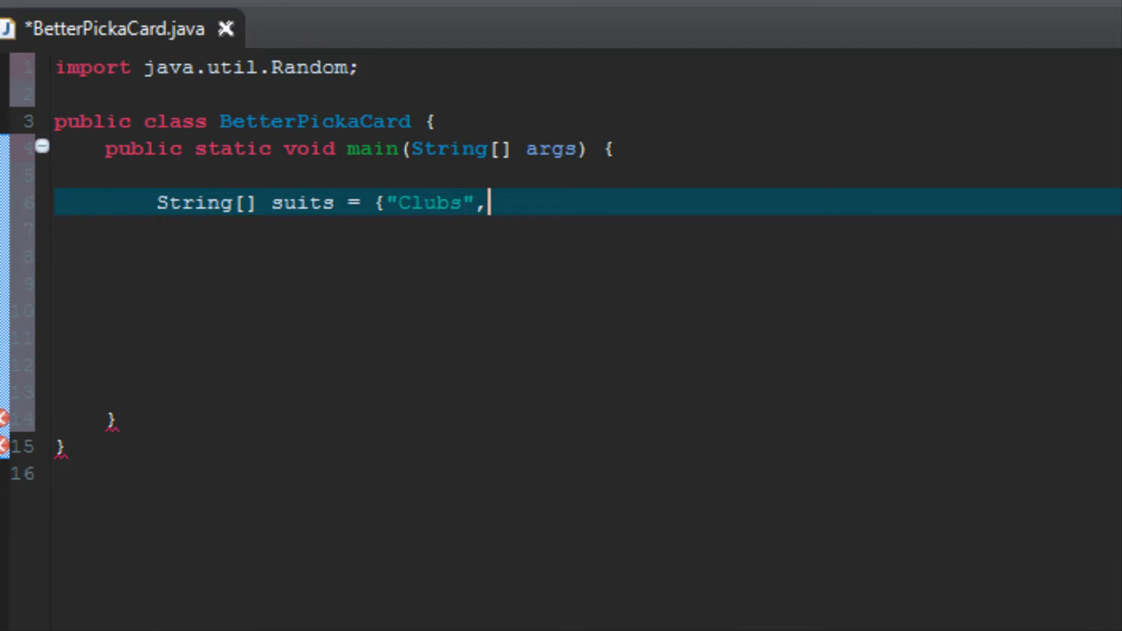
pyautogui.write('"Hearts')
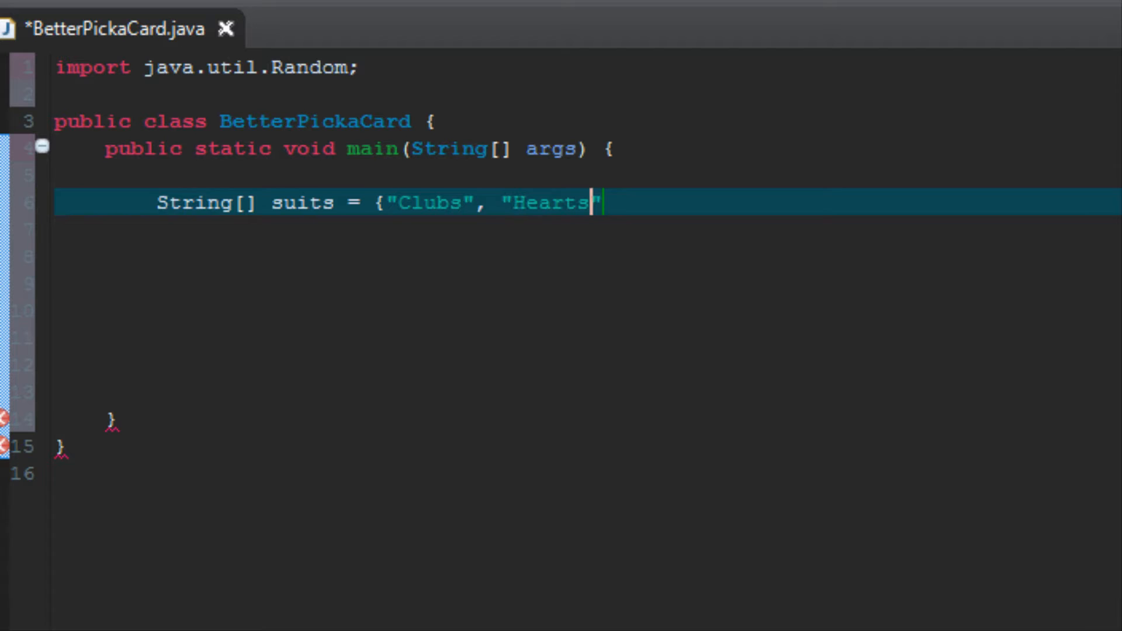
pyautogui.write('", "Spades')
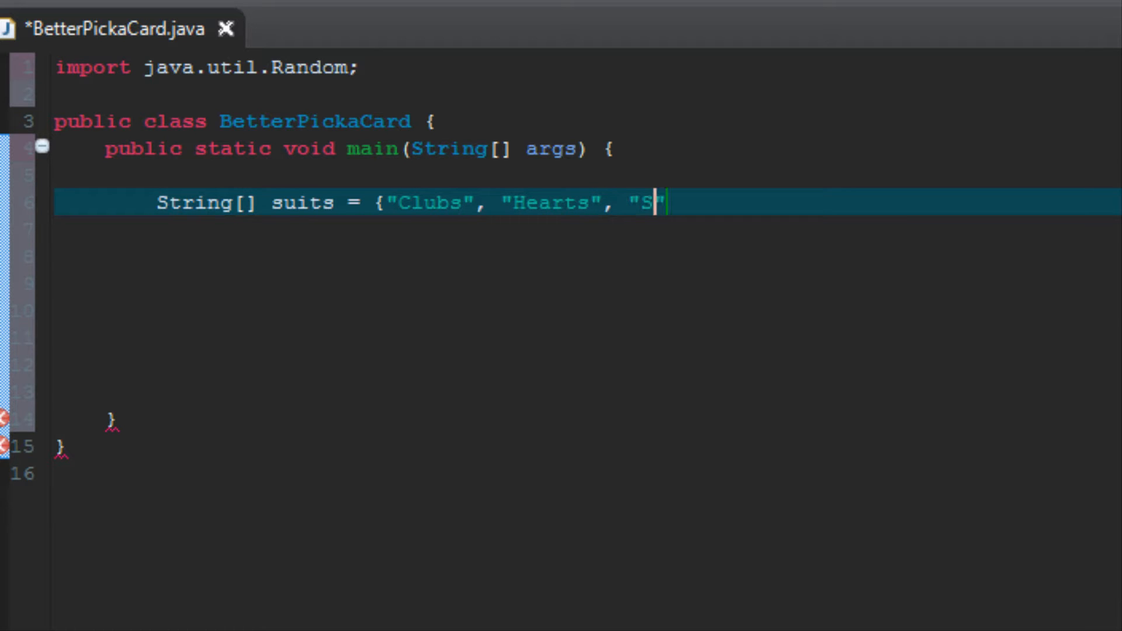
pyautogui.write('"')
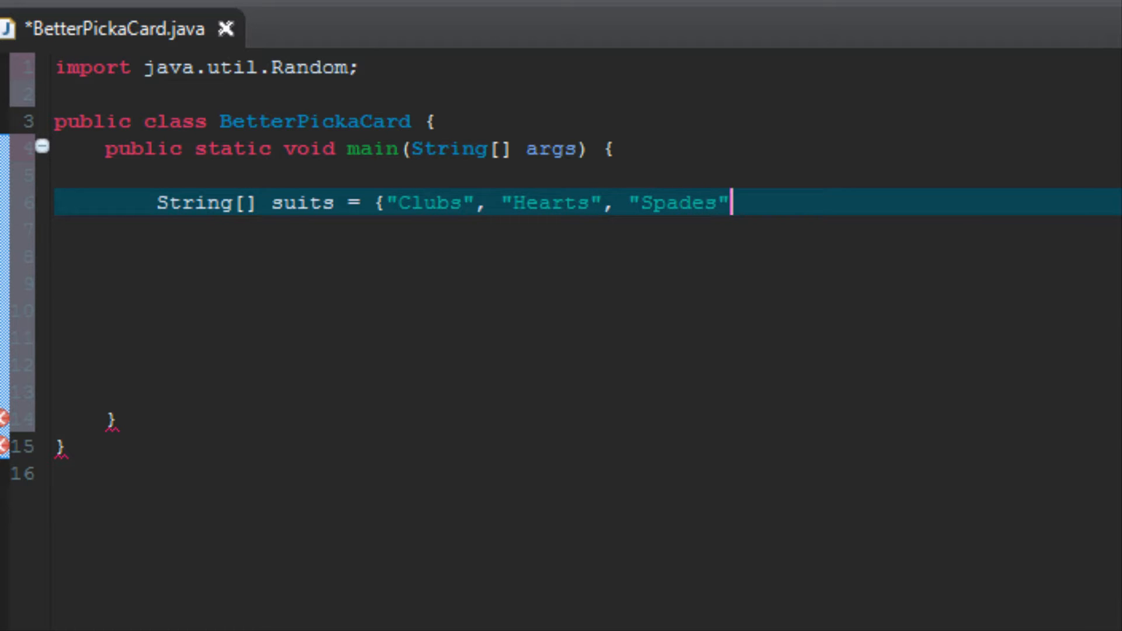
pyautogui.write('.')
# Fix the quoting after Spades while writing the suits array Clubs, Hearts, Spades, Diamonds
pyautogui.press('BackSpace')
pyautogui.write(', ')
pyautogui.write('"Diamonds"')
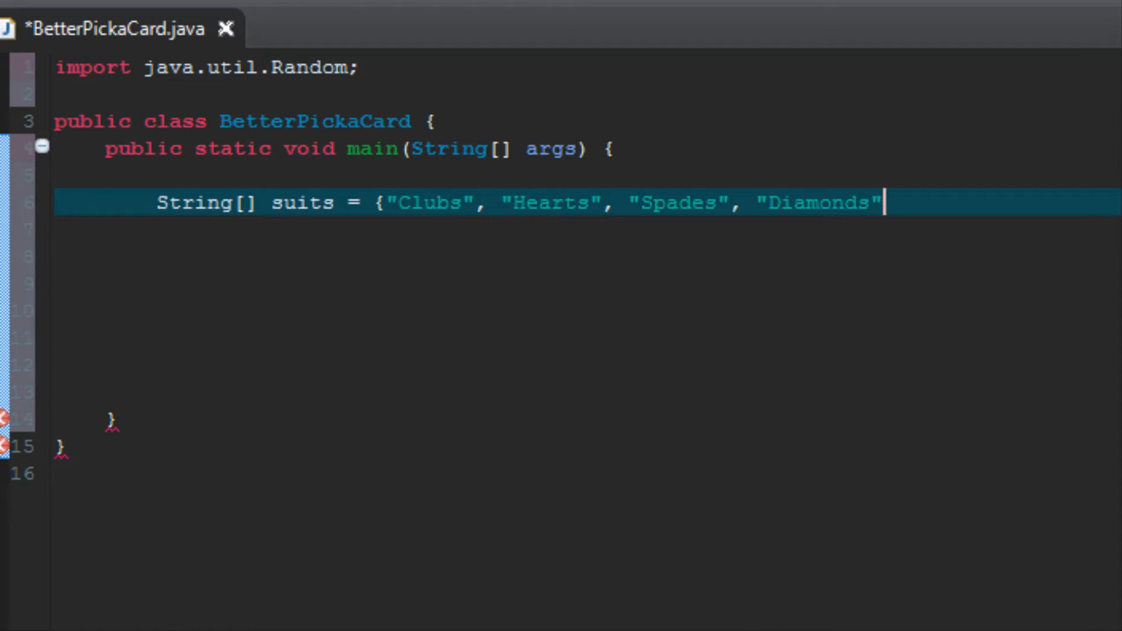
pyautogui.write('}')
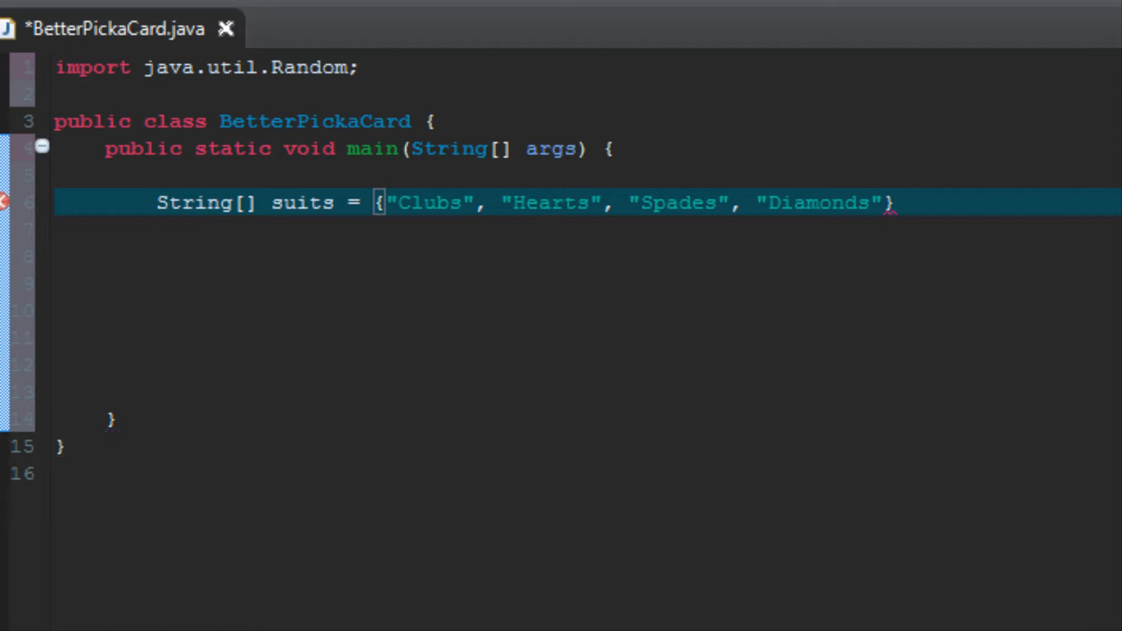
pyautogui.write(';')
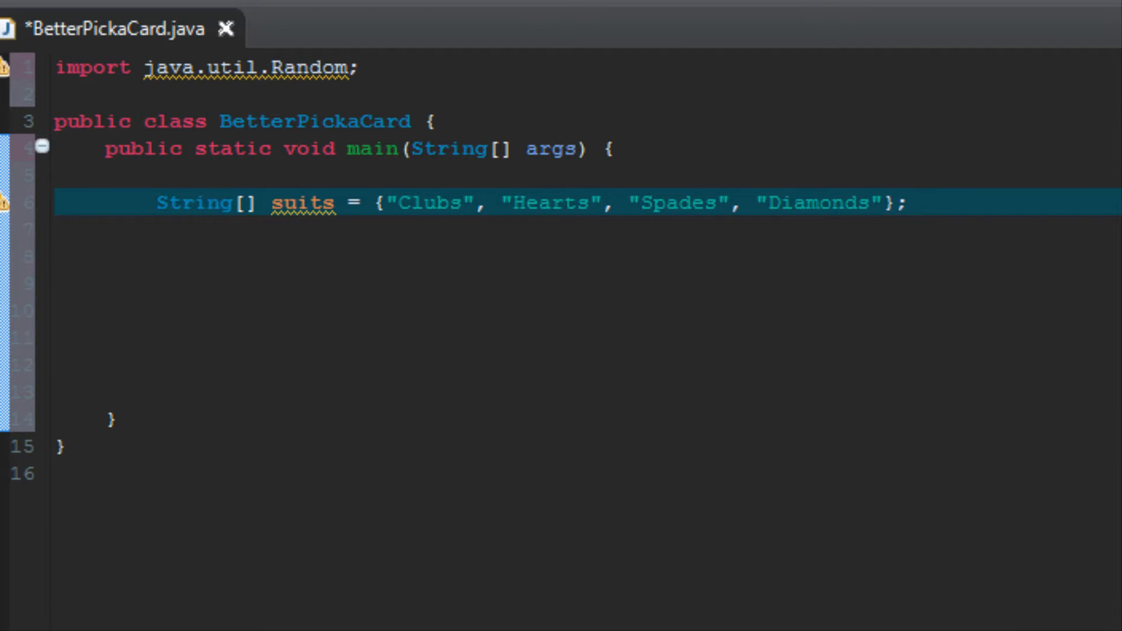
# Finish the suits declaration and begin the line for the values array
pyautogui.press('Return')
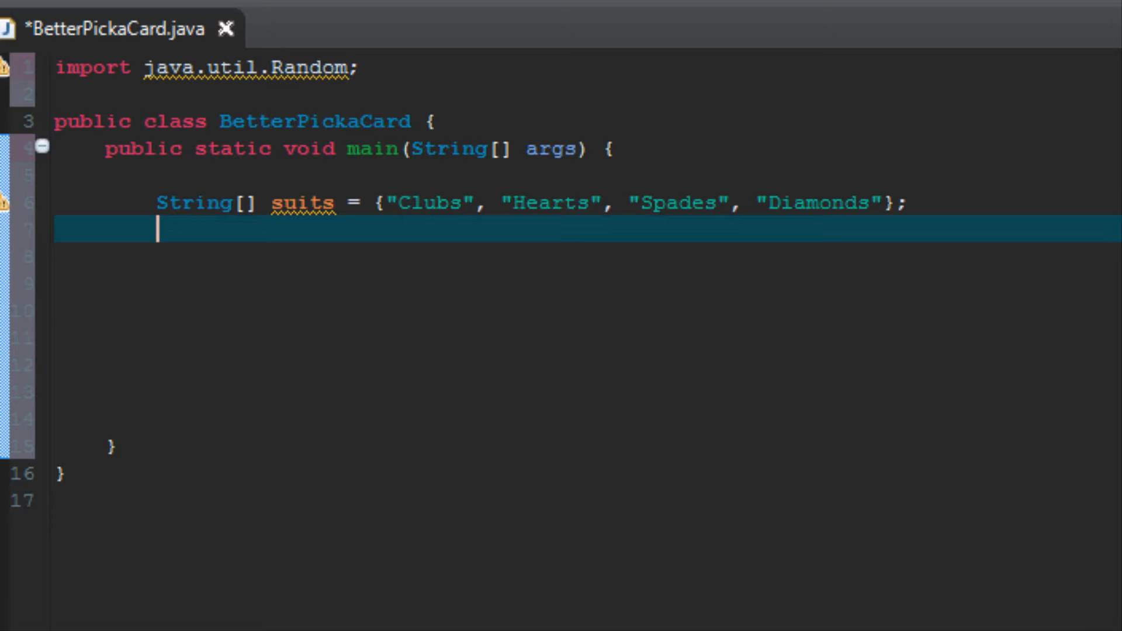
pyautogui.write('S')
pyautogui.write('tring[')
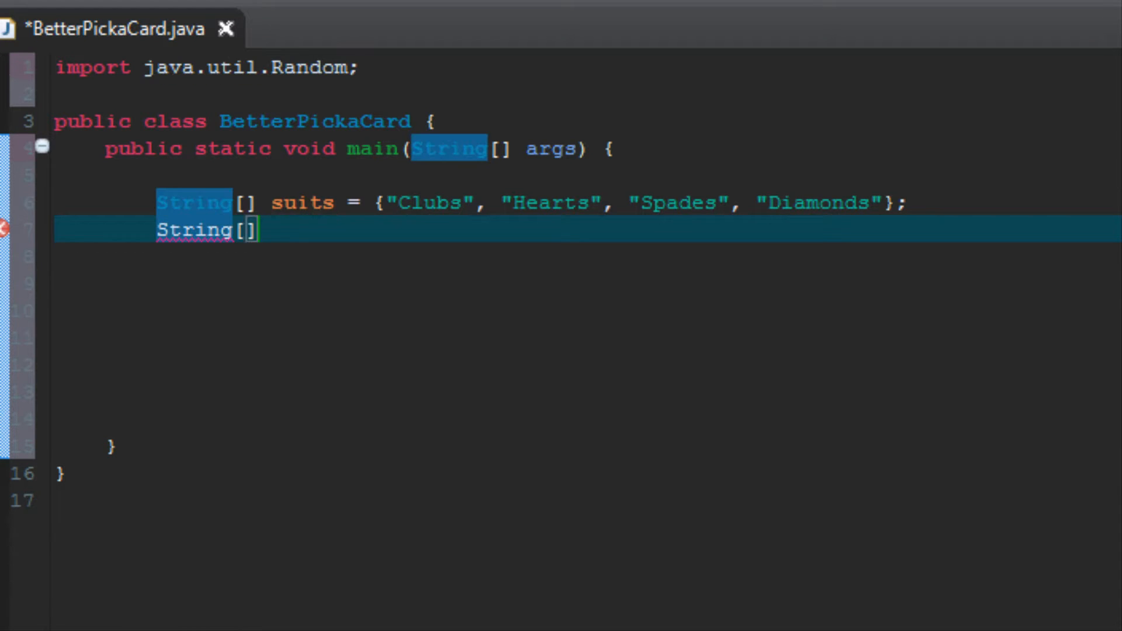
pyautogui.write('] val')
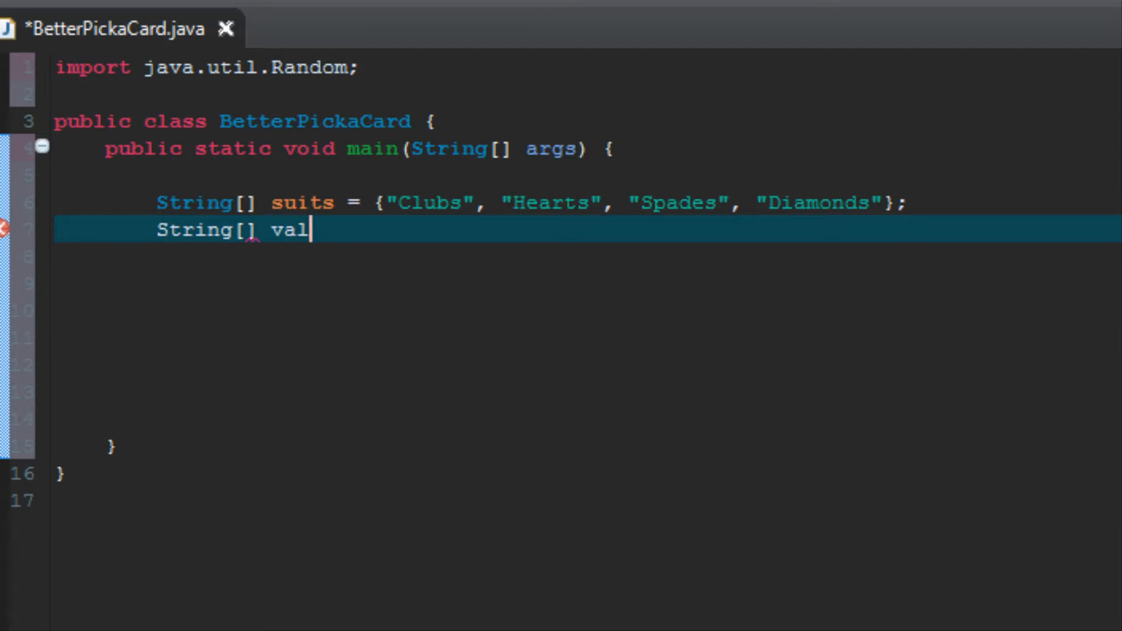
pyautogui.write('ues = ')
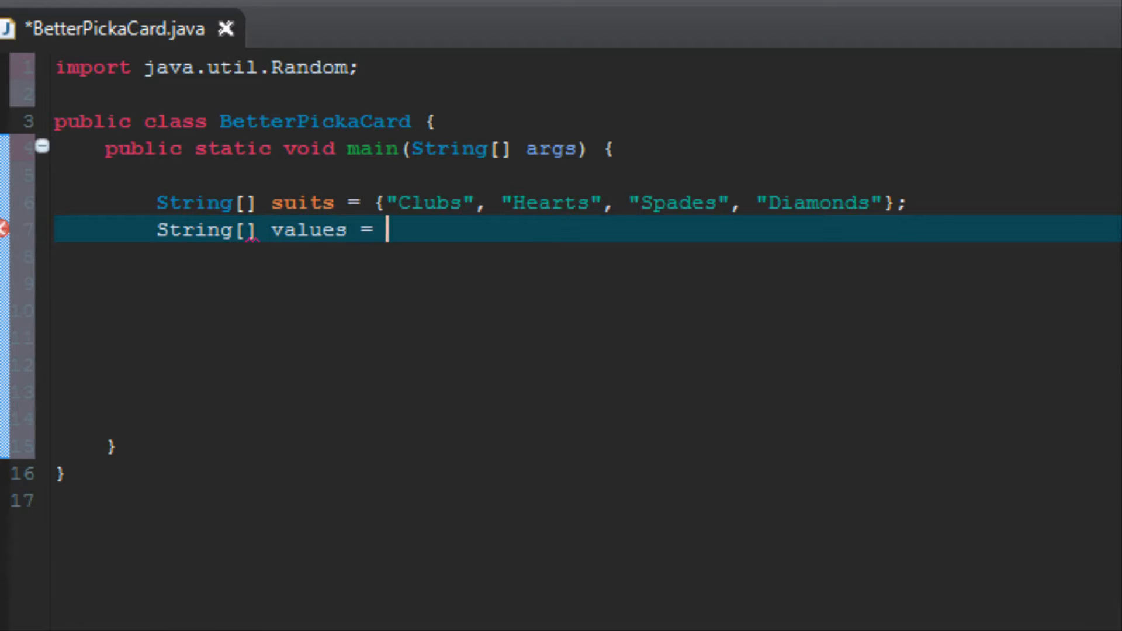
pyautogui.write('{')
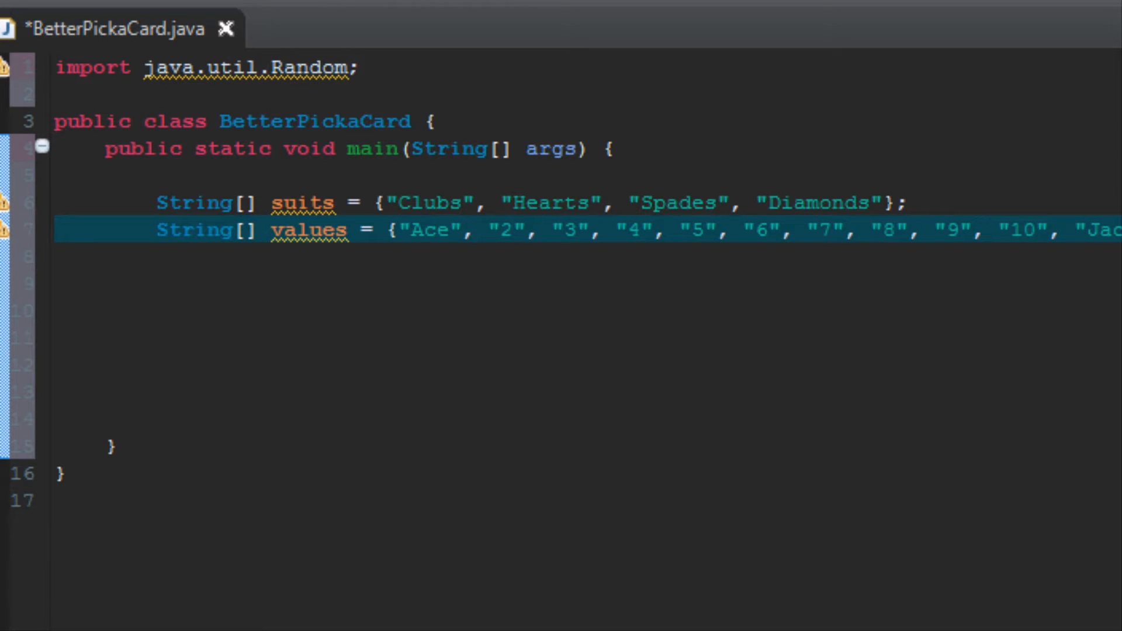
pyautogui.click(237, 290)
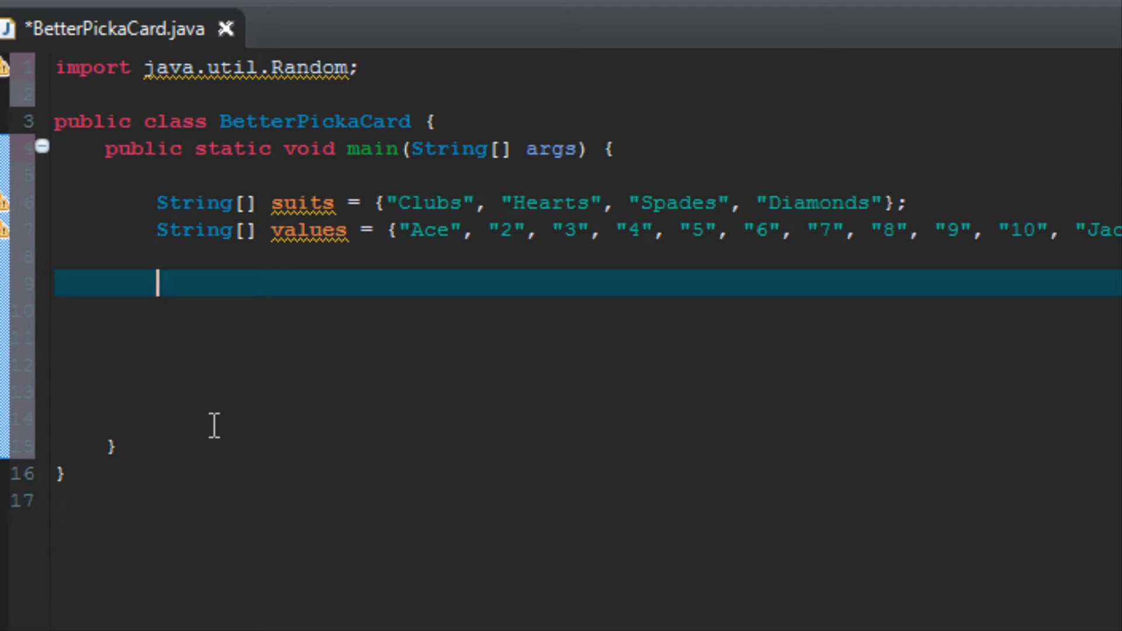
pyautogui.write('Random')
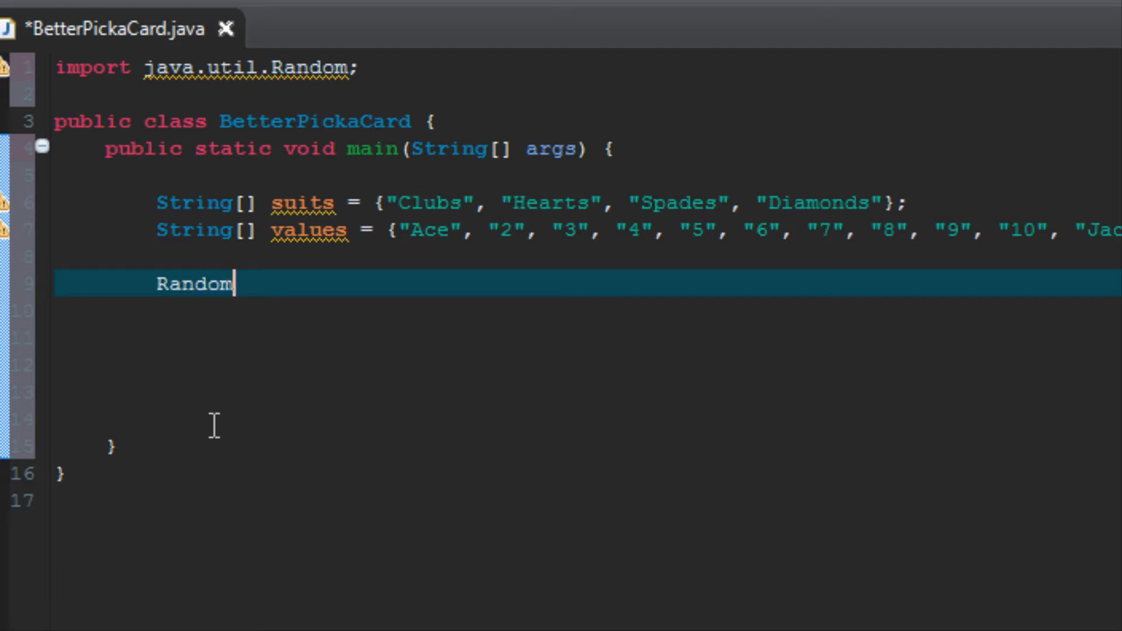
pyautogui.write(' suit')
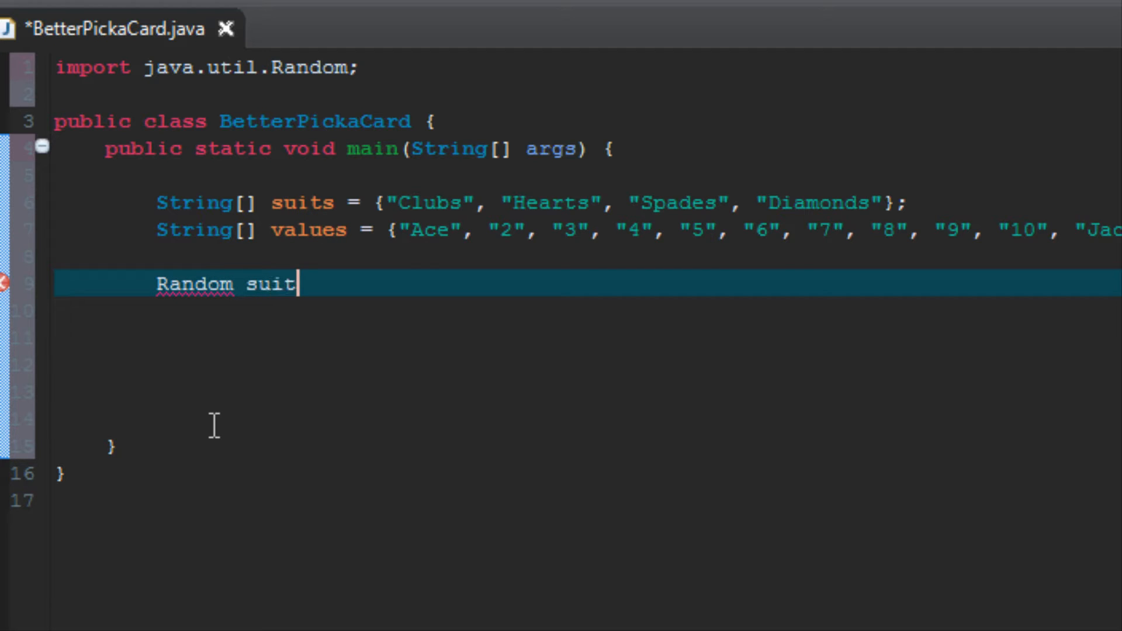
pyautogui.write('Chooser')
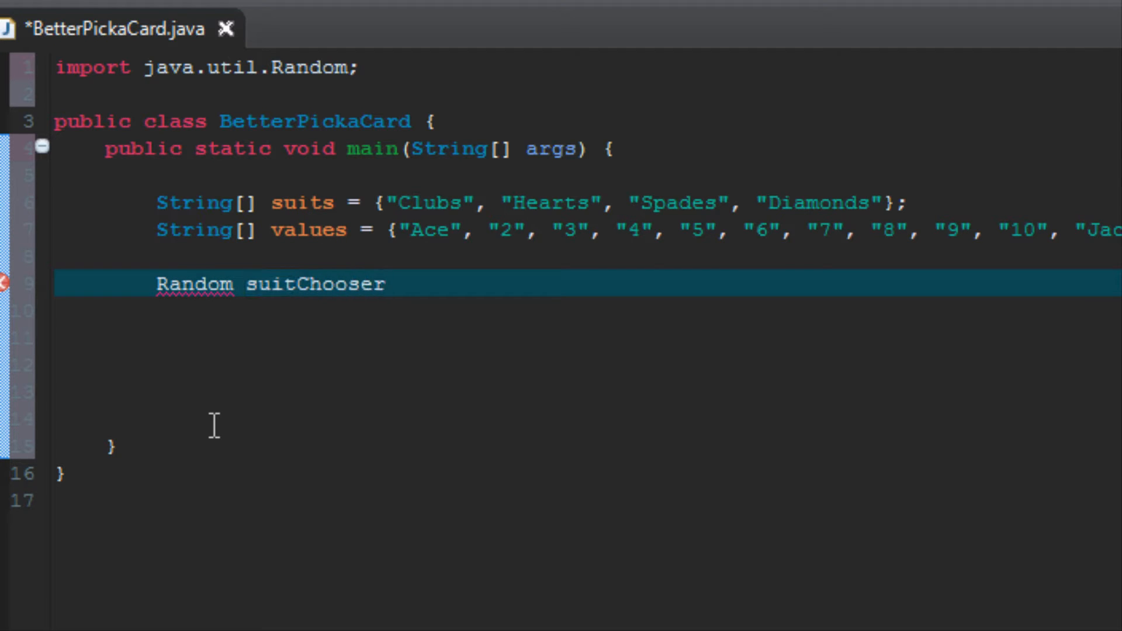
pyautogui.write(' = ')
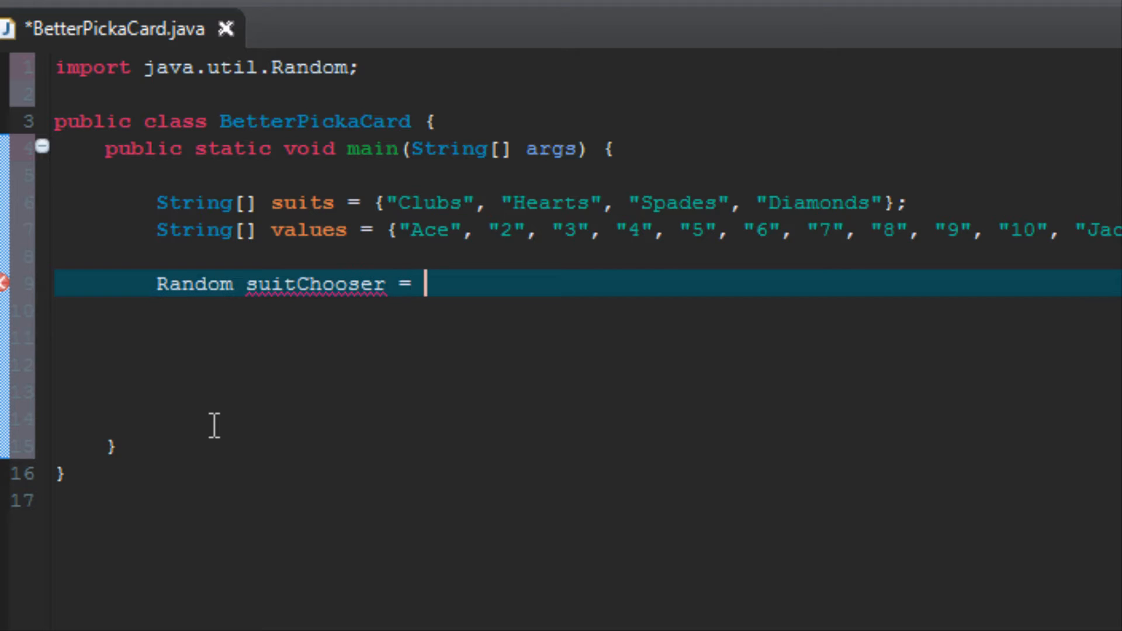
pyautogui.write('mew')
# Correct the mistyped new keyword in Random suitChooser = new Random();
pyautogui.press('BackSpace')
pyautogui.press('BackSpace')
pyautogui.press('BackSpace')
pyautogui.write('new ')
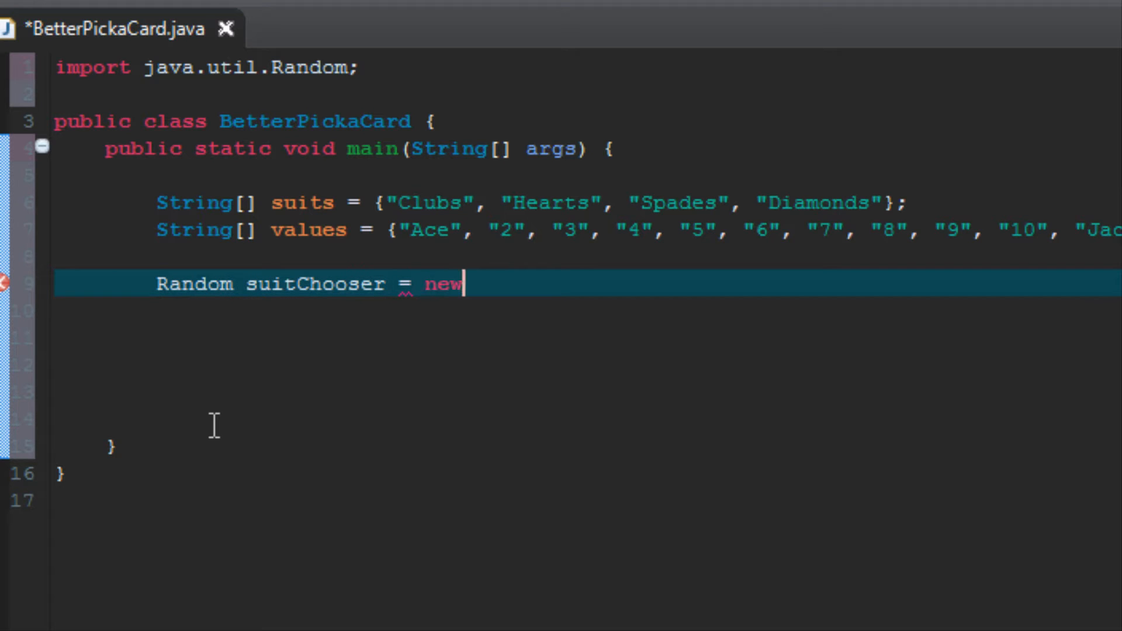
pyautogui.write('Random')
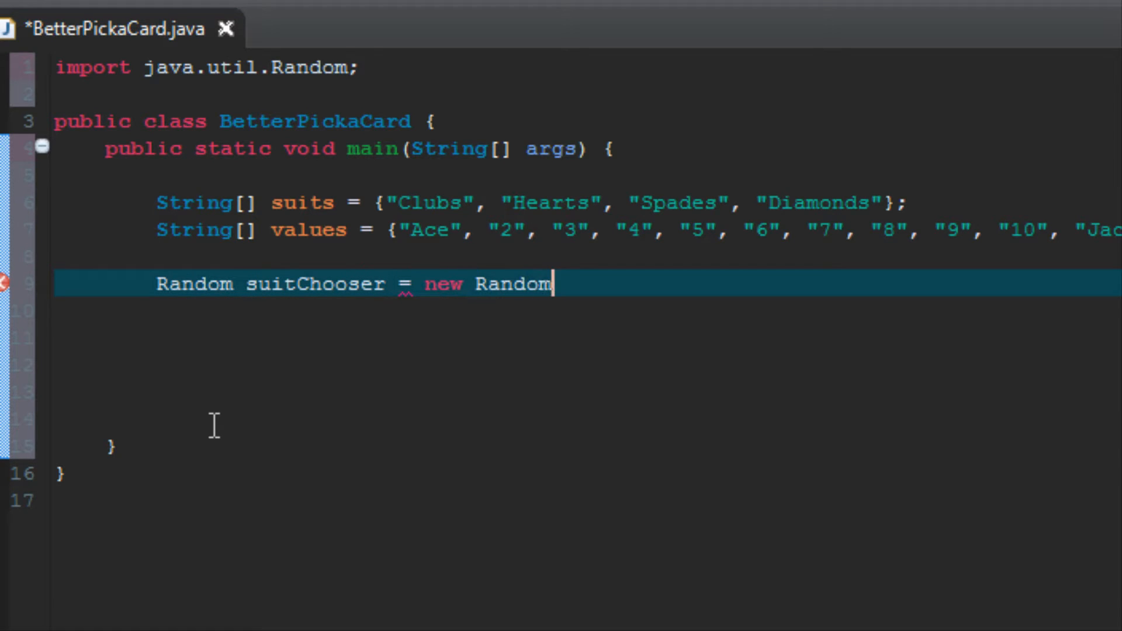
pyautogui.write('()')
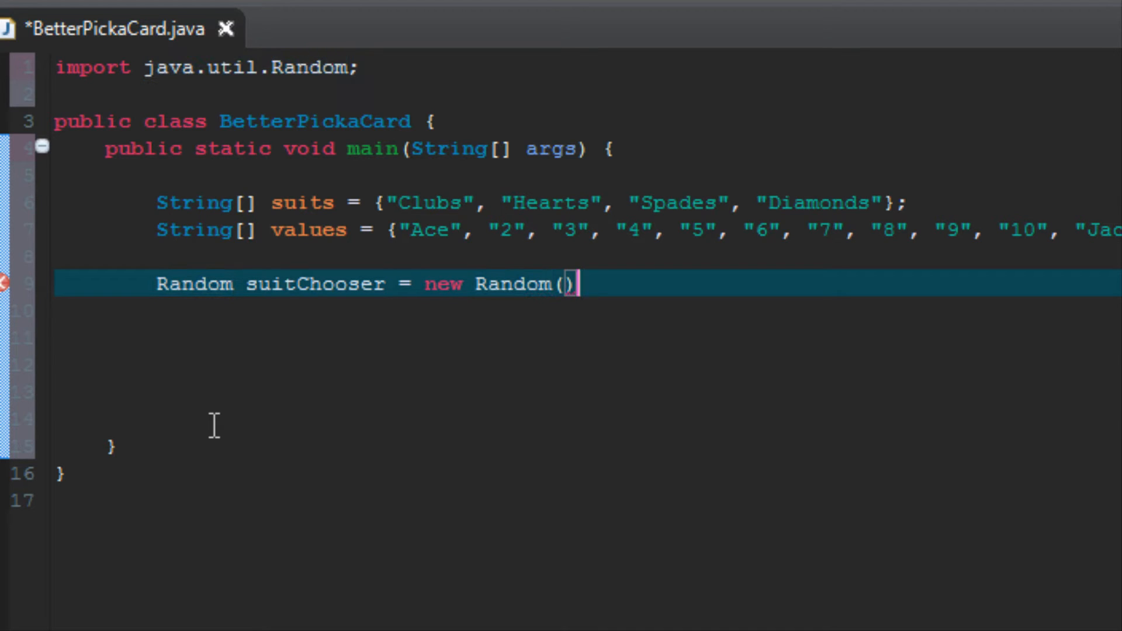
pyautogui.write(';')
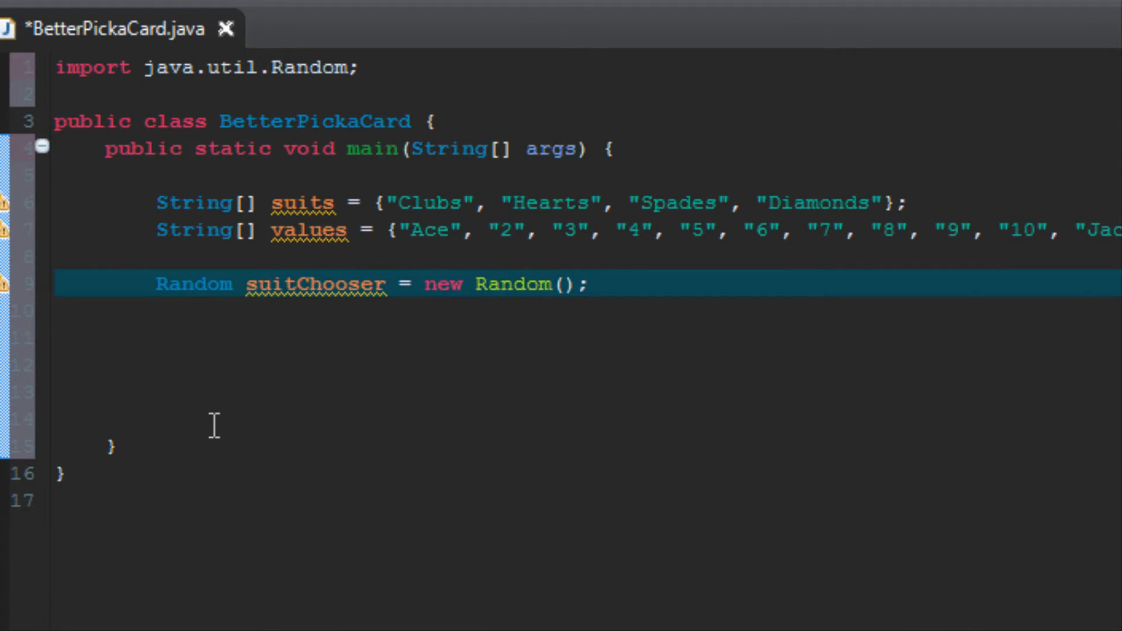
# Copy the suitChooser declaration and paste a duplicate on the line below
pyautogui.moveTo(158, 284); pyautogui.dragTo(597, 283)
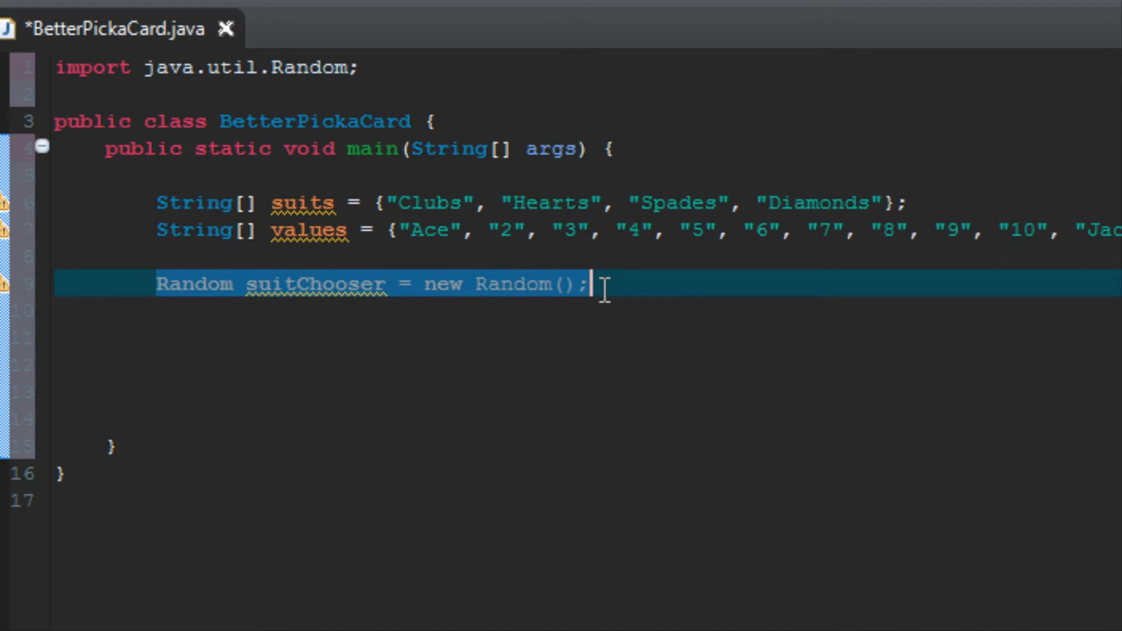
pyautogui.click(605, 290)
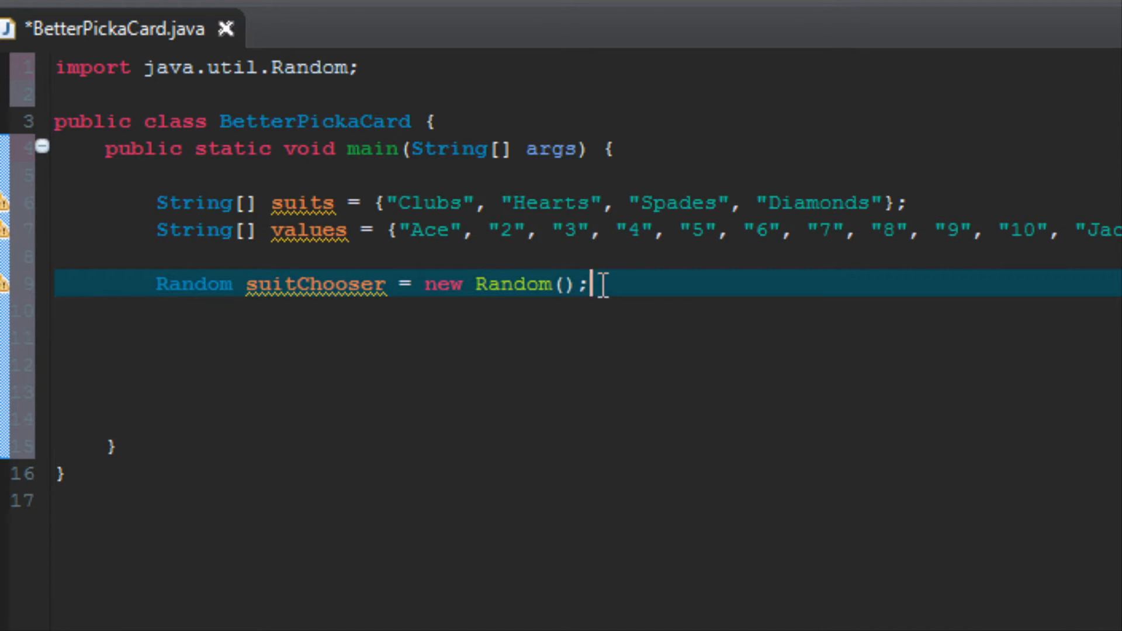
pyautogui.press('Return')
pyautogui.write('Random suitChooser = new Random();')
pyautogui.press('Left')
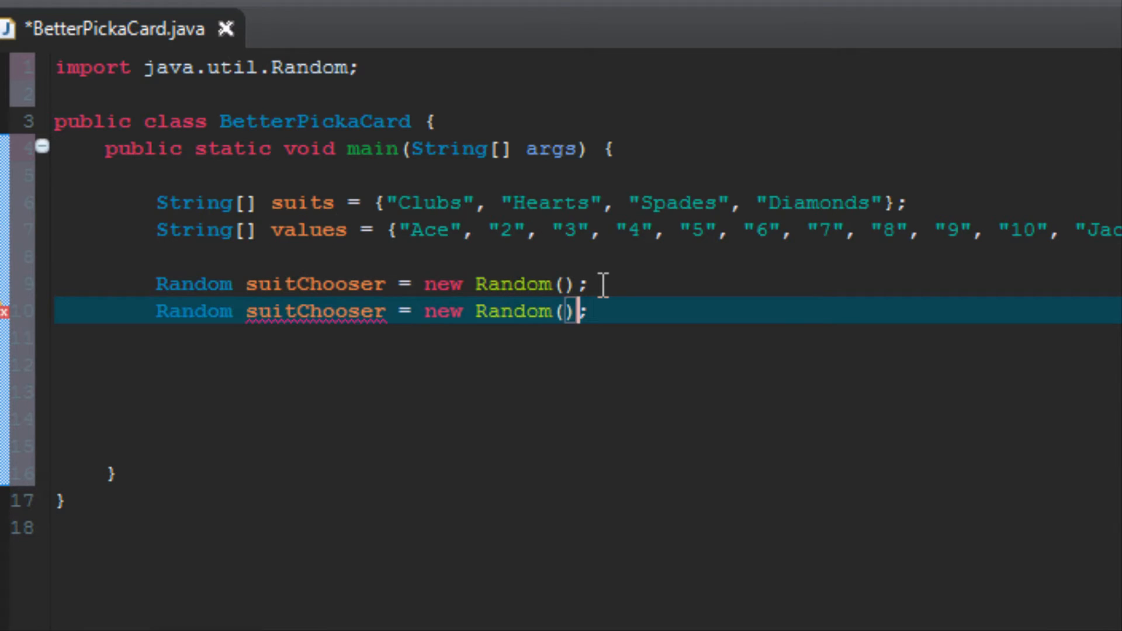
# Rename the pasted variable to valueChooser and leave a blank line after it
pyautogui.hotkey('ctrl', 'Left')
pyautogui.hotkey('ctrl', 'Left')
pyautogui.hotkey('ctrl', 'Left')
pyautogui.hotkey('ctrl', 'Left')
pyautogui.press('Right')
pyautogui.press('Right')
pyautogui.press('Right')
pyautogui.press('BackSpace')
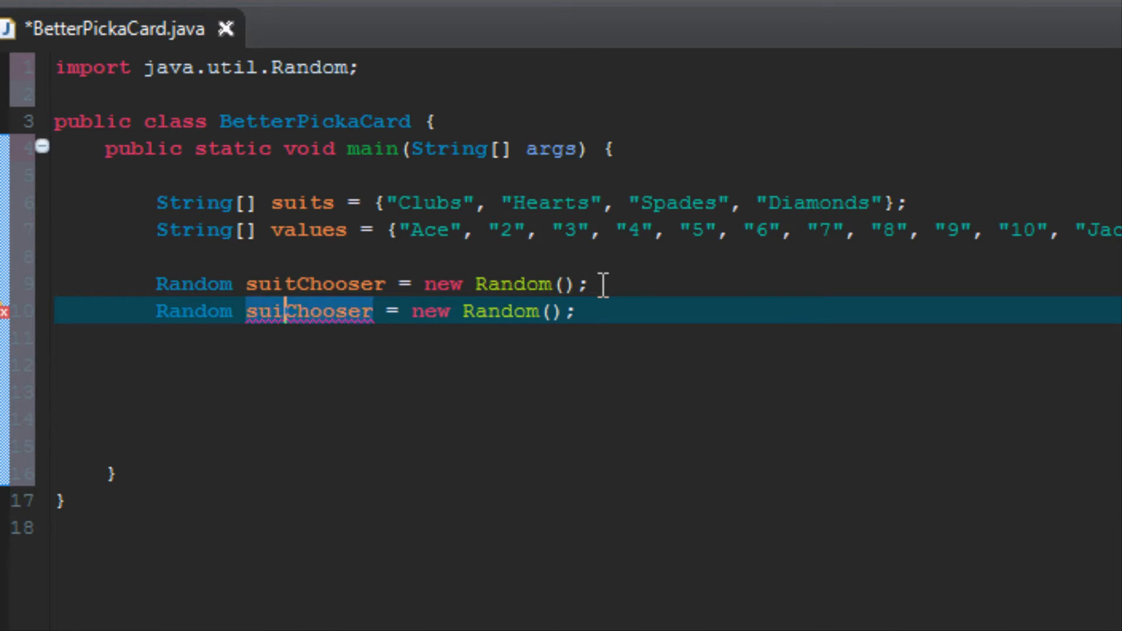
pyautogui.press('BackSpace')
pyautogui.press('BackSpace')
pyautogui.press('BackSpace')
pyautogui.write('value')
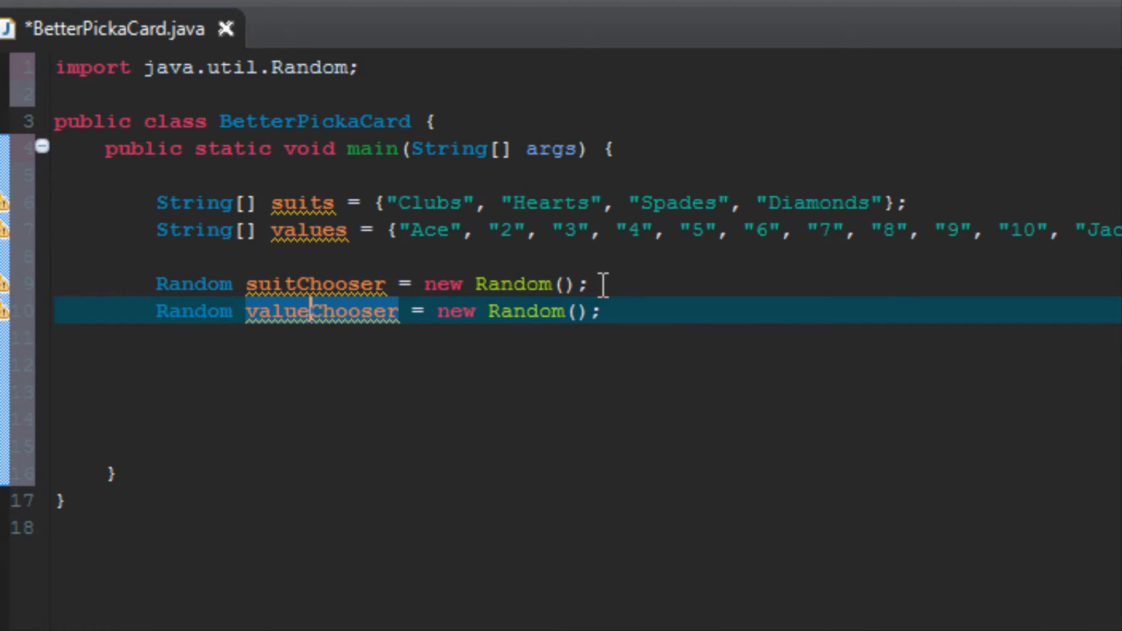
pyautogui.press('End')
pyautogui.press('Return')
pyautogui.press('Return')
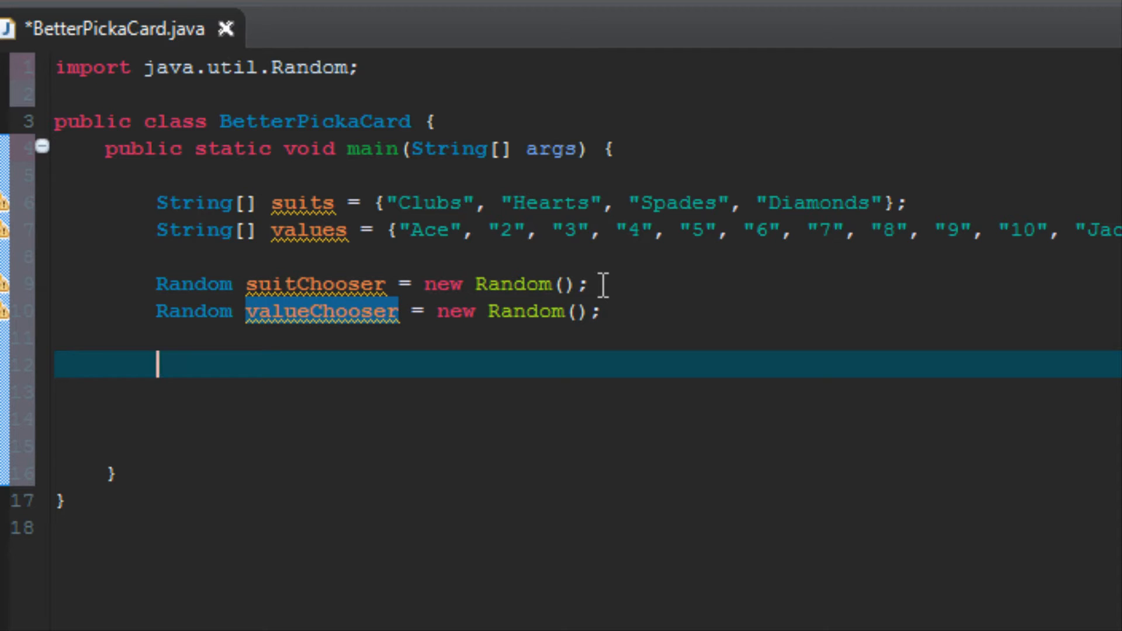
pyautogui.write('sysout')
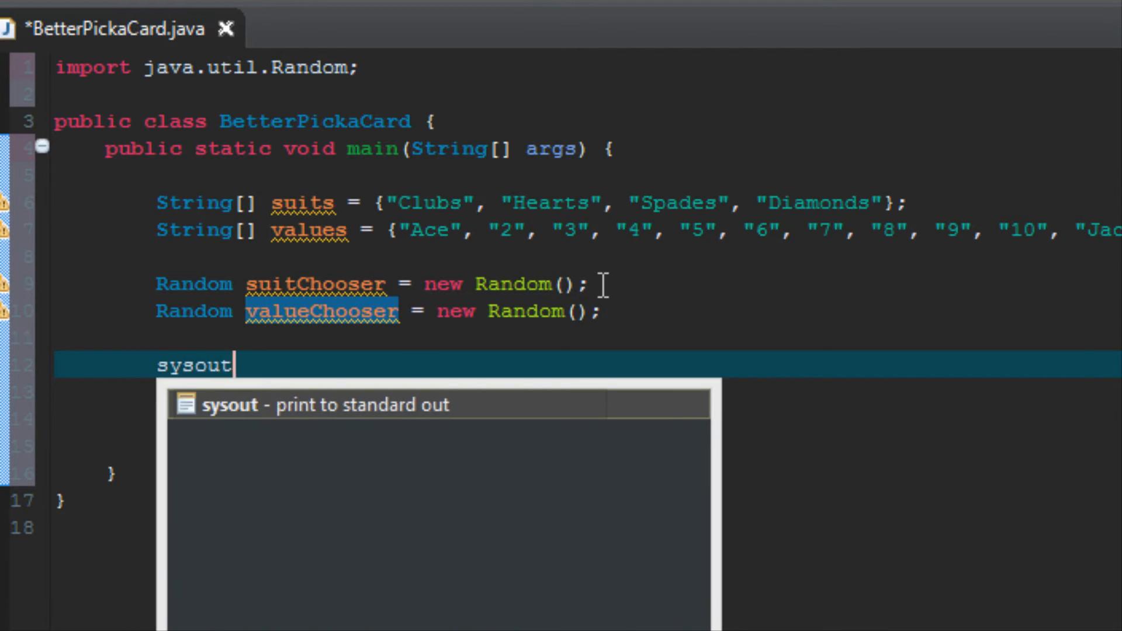
# Expand sysout into System.out.println(values[2]), fixing a mistyped brace
pyautogui.hotkey('ctrl', 'space')
pyautogui.press('End')
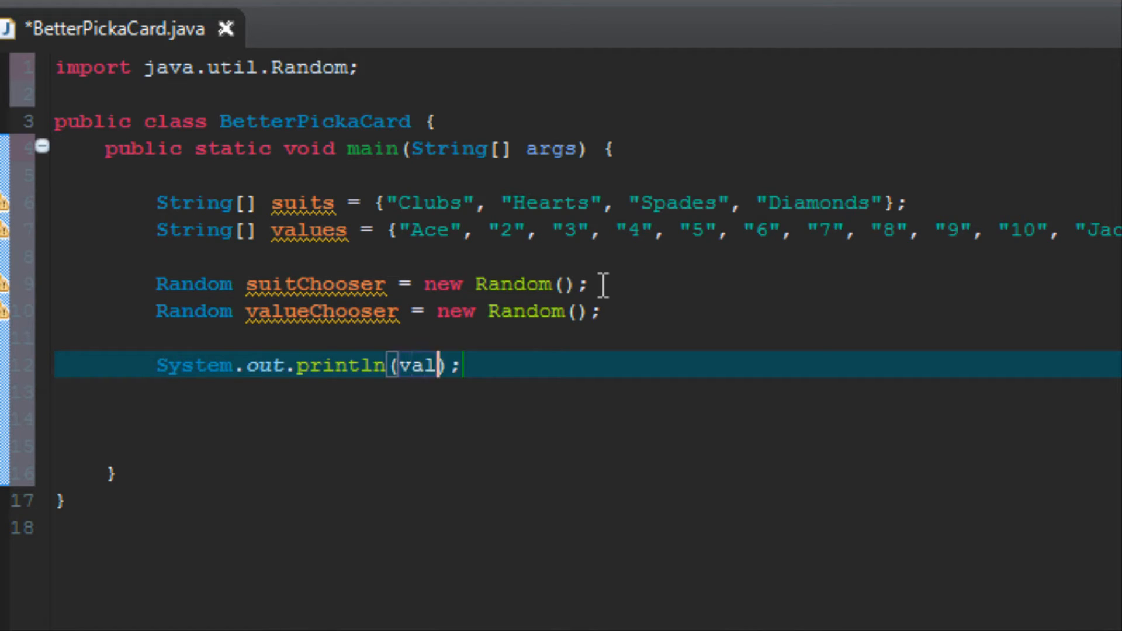
pyautogui.write('ues')
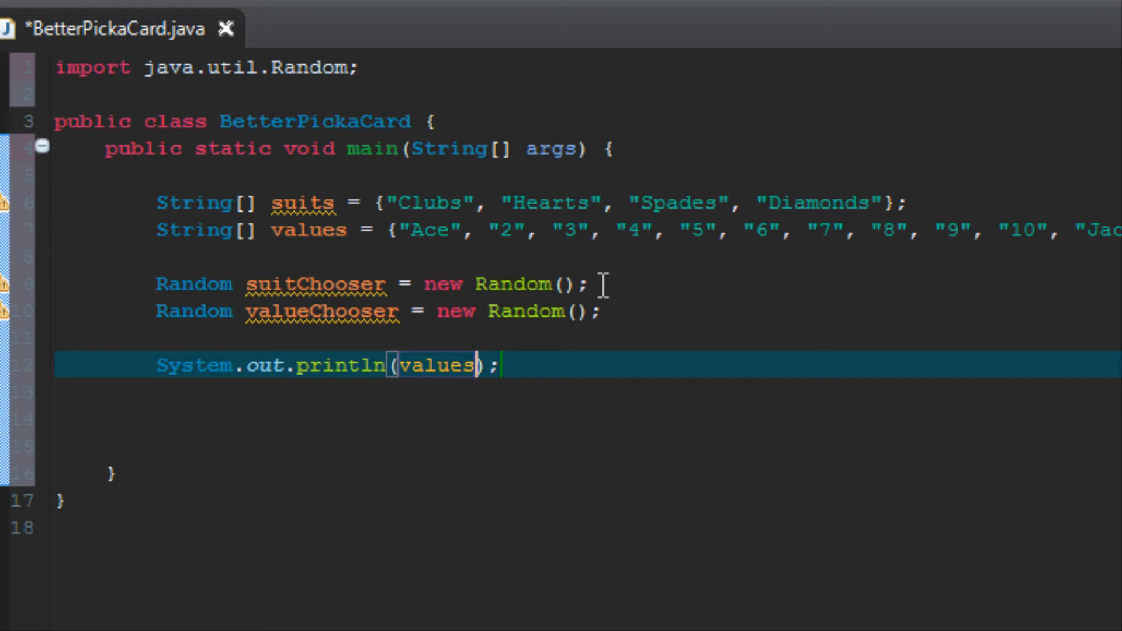
pyautogui.write('{')
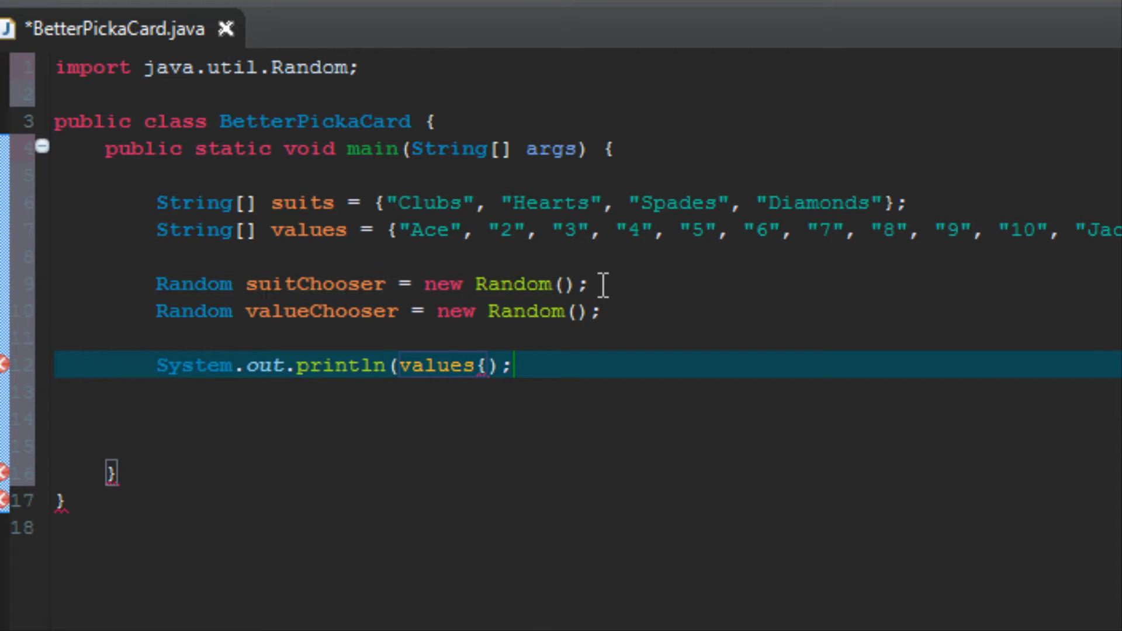
pyautogui.press('BackSpace')
pyautogui.write('[')
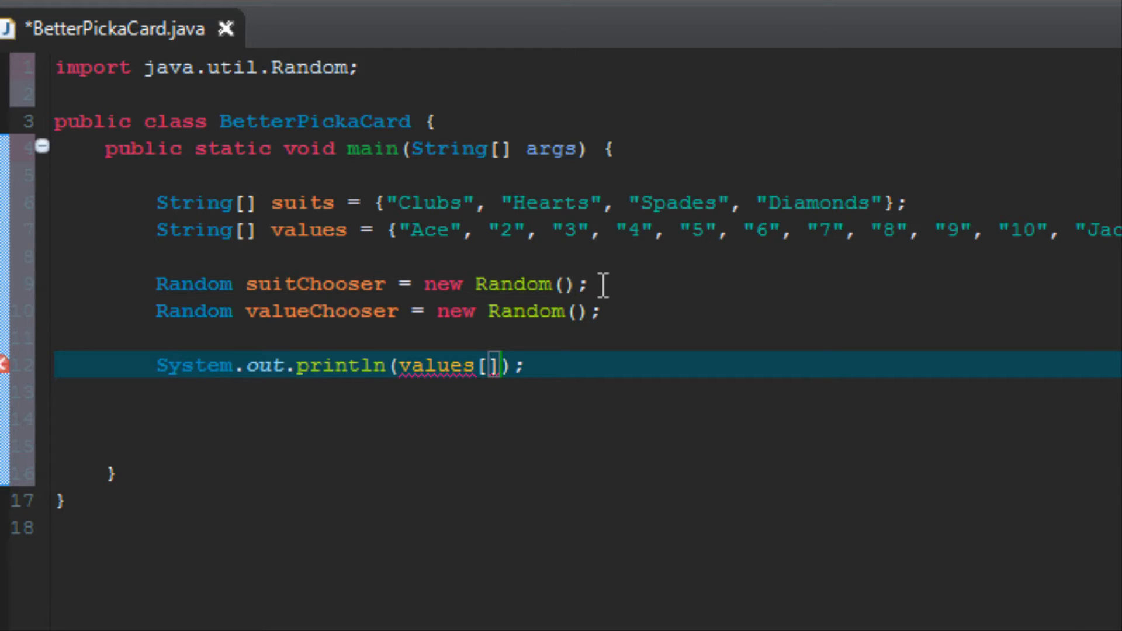
pyautogui.write('2')
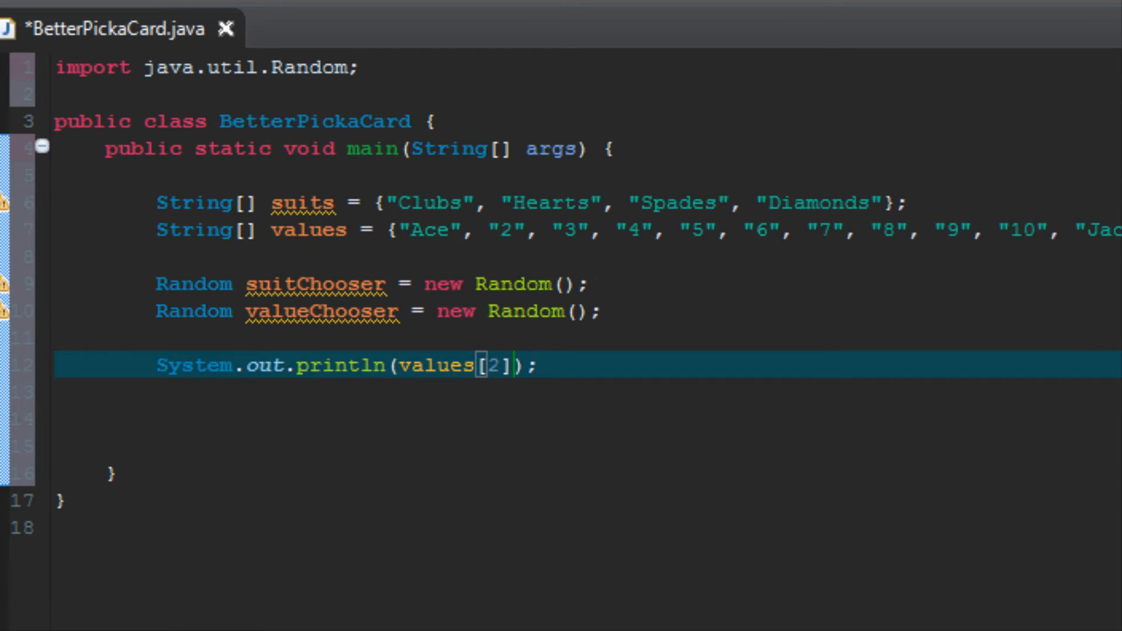
# Save BetterPickaCard and run it so the console prints 3
pyautogui.hotkey('ctrl', 's')
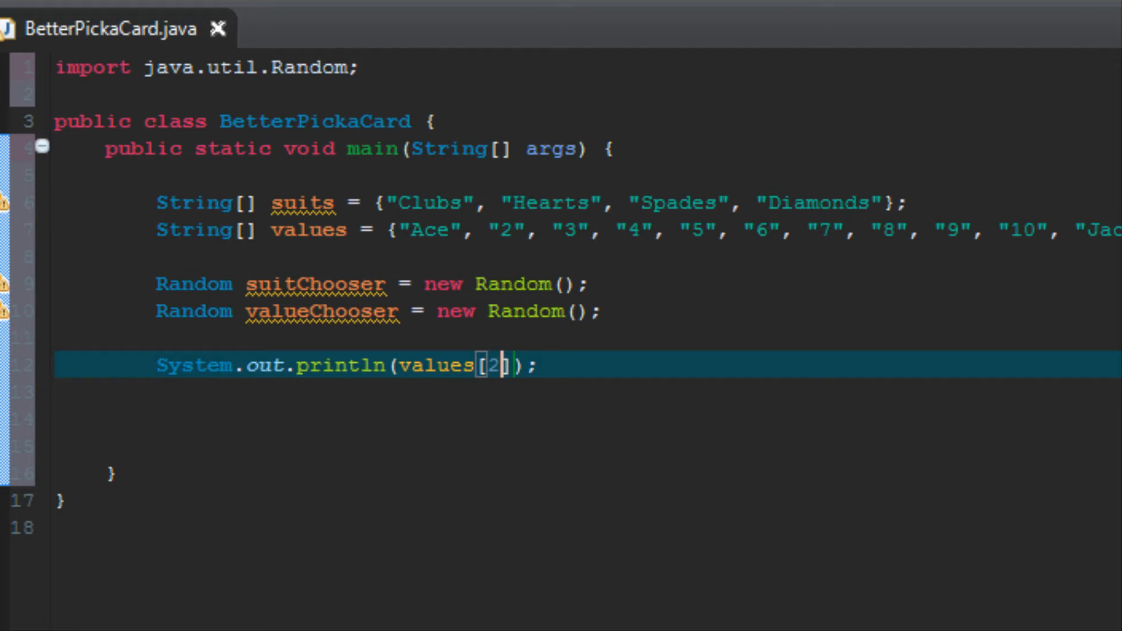
pyautogui.hotkey('ctrl', 'F11')
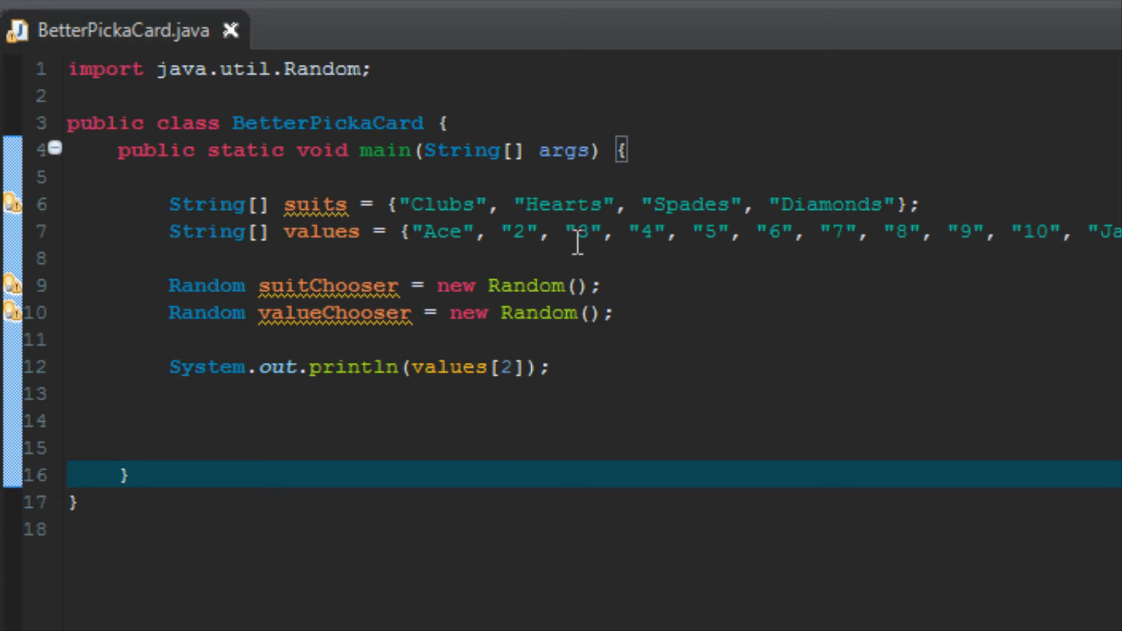
# Replace the index 2 in values[] with the completed name valueChooser
pyautogui.click(512, 366)
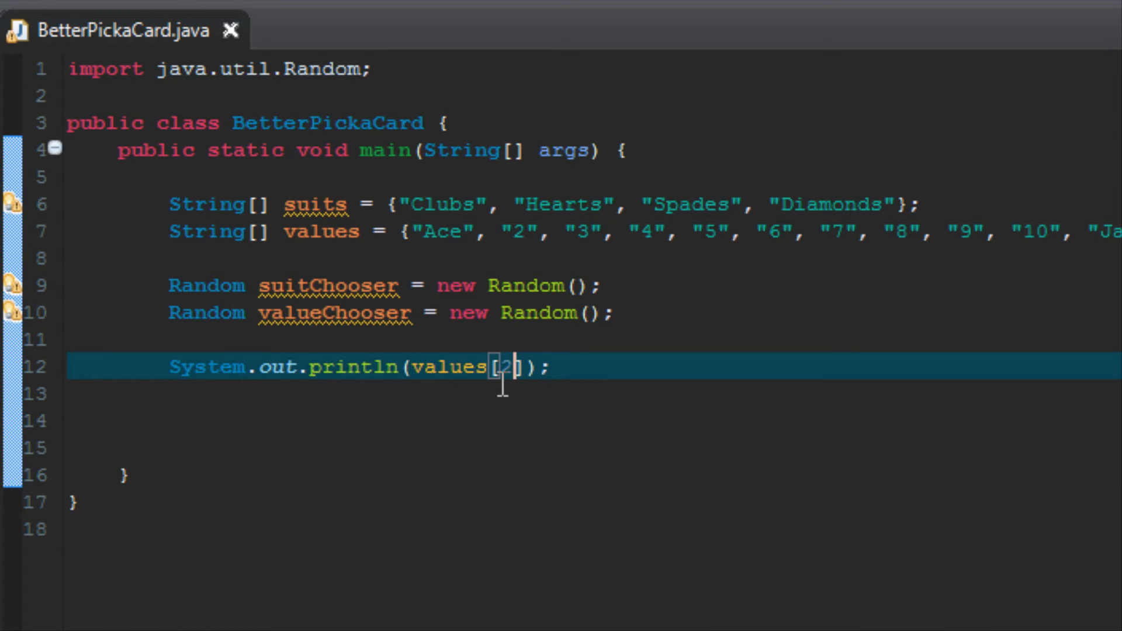
pyautogui.press('BackSpace')
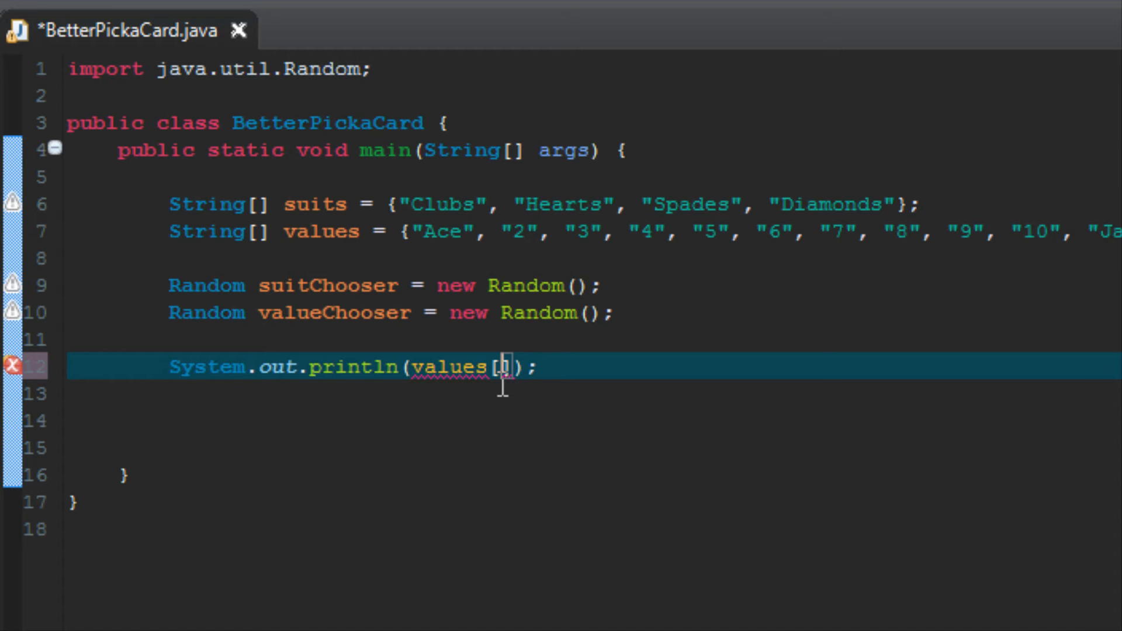
pyautogui.write('value')
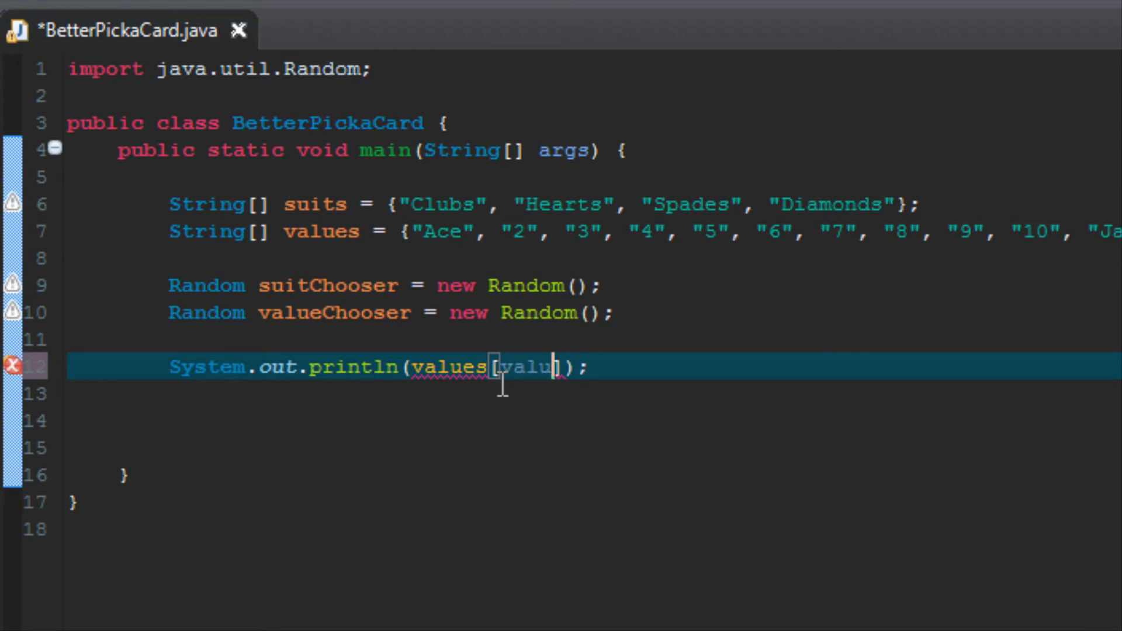
pyautogui.hotkey('ctrl', 'space')
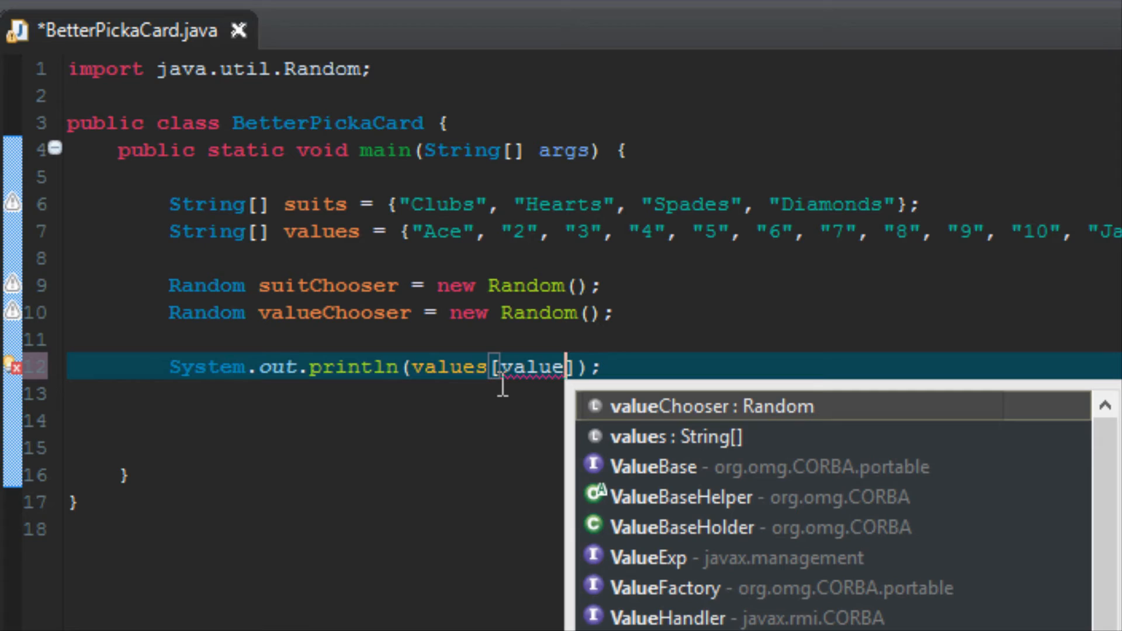
pyautogui.press('Return')
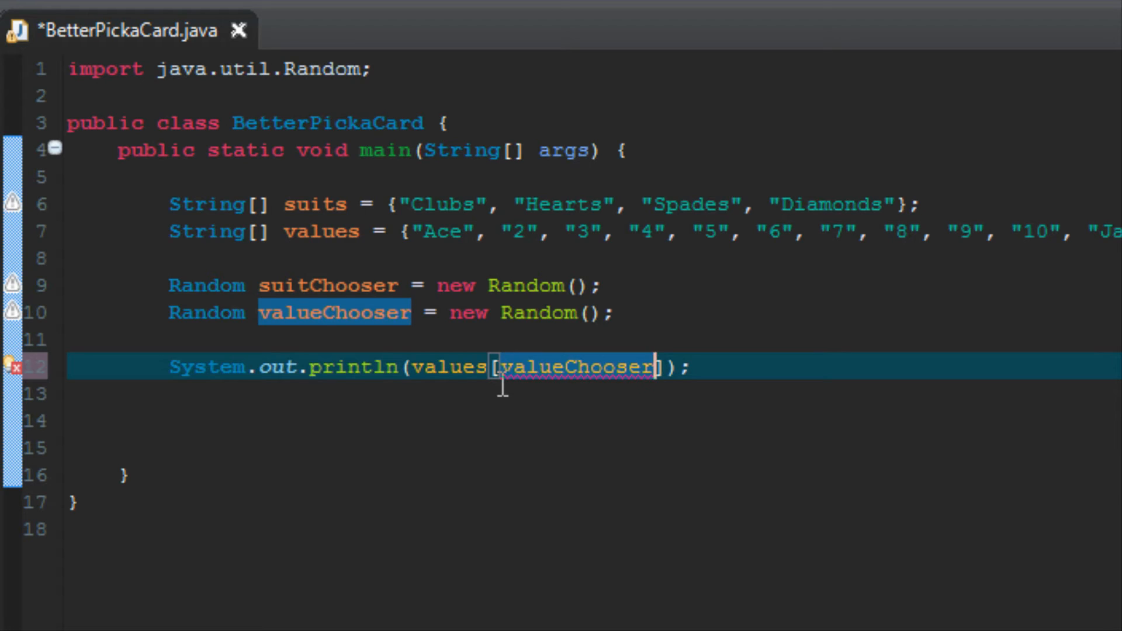
pyautogui.write('.next')
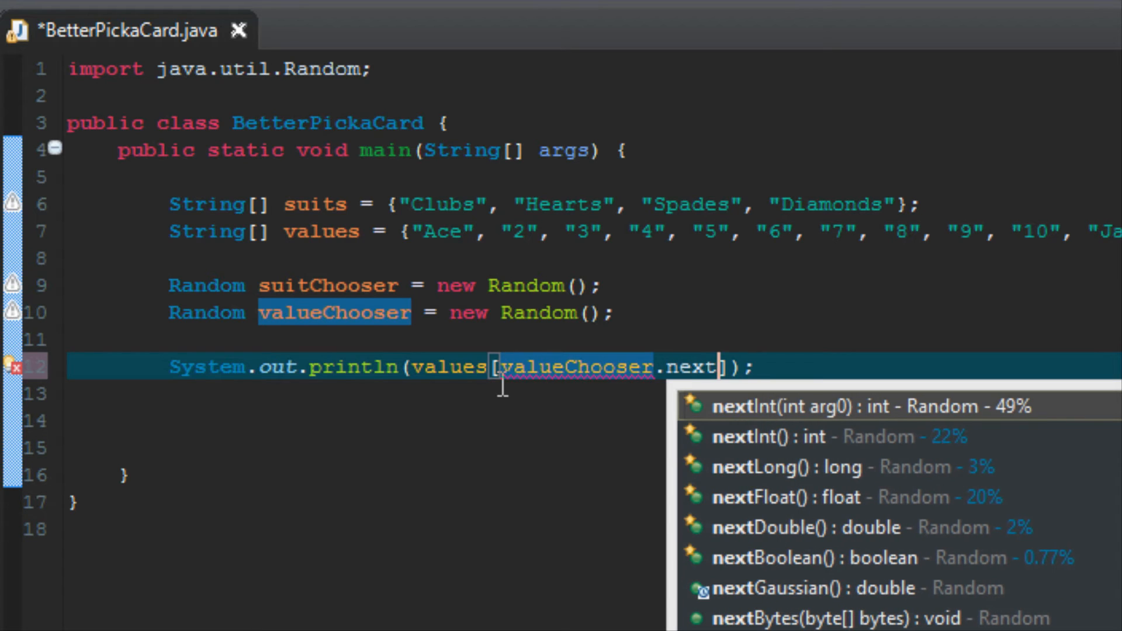
# Call nextInt(12) on valueChooser as the array index and finish the line
pyautogui.press('Return')
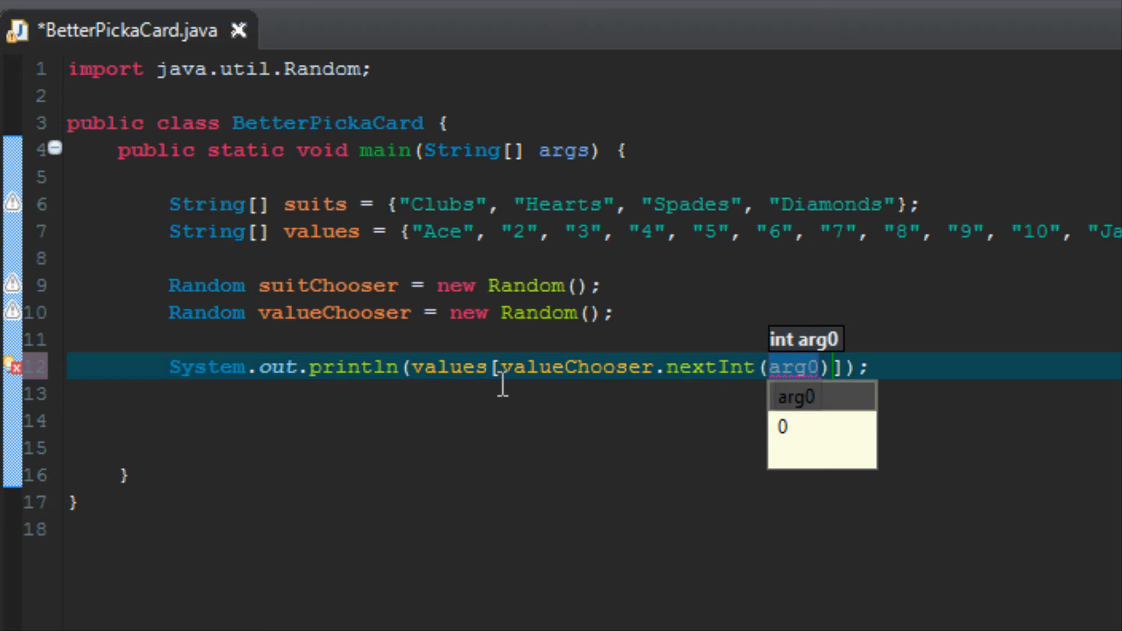
pyautogui.write('12')
pyautogui.press('Return')
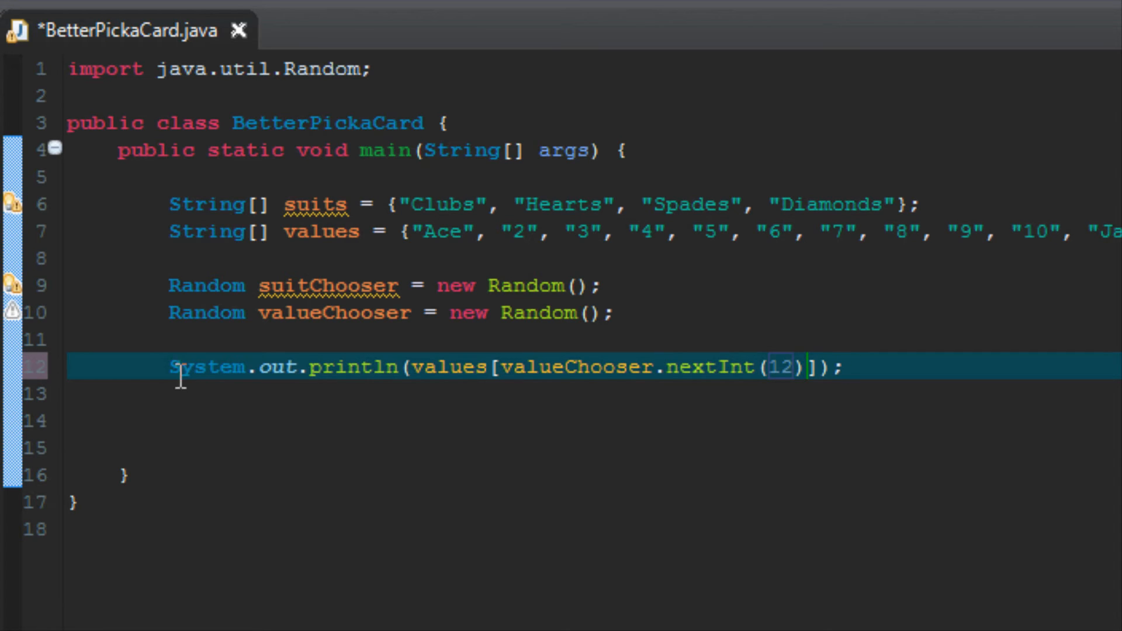
# Duplicate the print statement onto line 13 and change values to suits
pyautogui.moveTo(169, 367); pyautogui.dragTo(923, 362)
pyautogui.hotkey('ctrl', 'alt', 'Down')
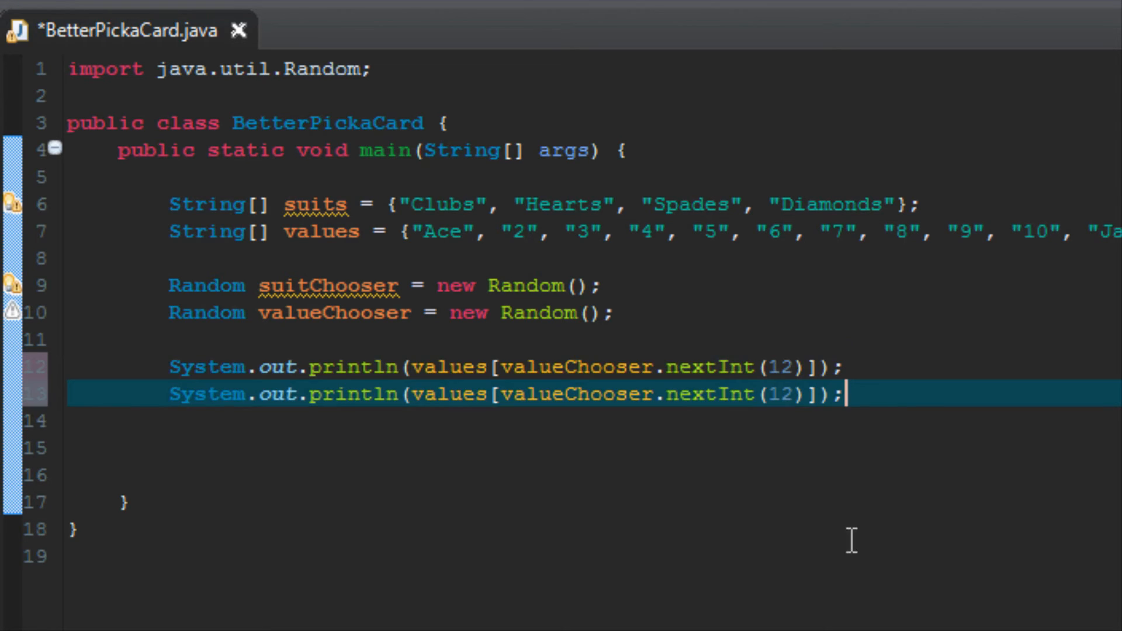
pyautogui.click(489, 394)
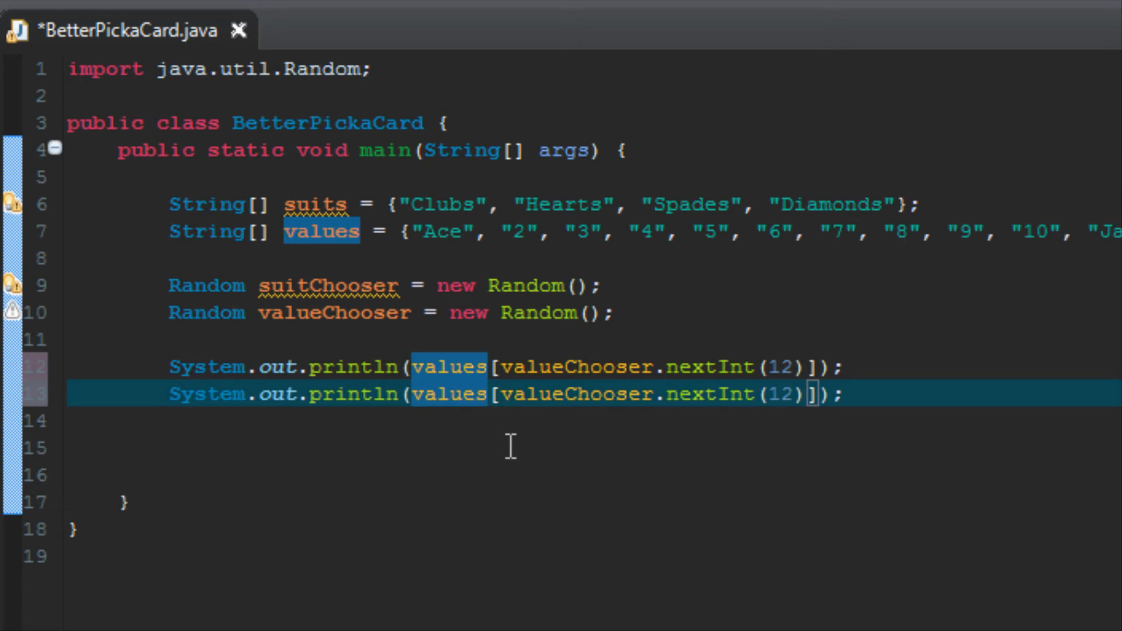
pyautogui.press('BackSpace')
pyautogui.press('BackSpace')
pyautogui.press('BackSpace')
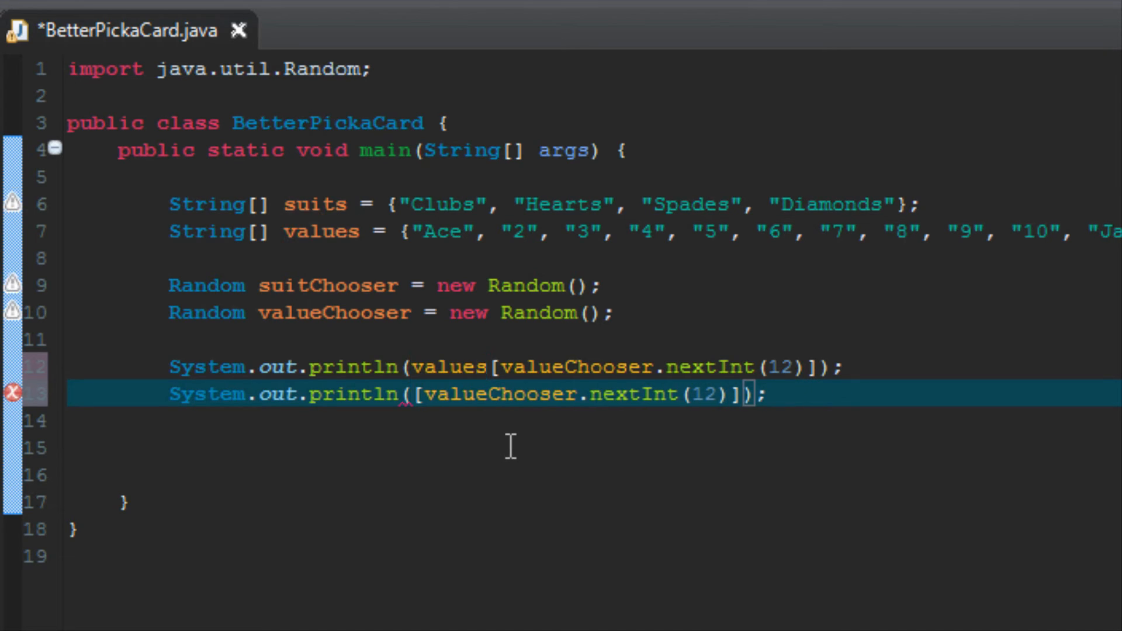
pyautogui.write('suits')
# Rename valueChooser to suitChooser, save, and change its nextInt argument from 12 to 3
pyautogui.press('Right')
pyautogui.press('Right')
pyautogui.press('Right')
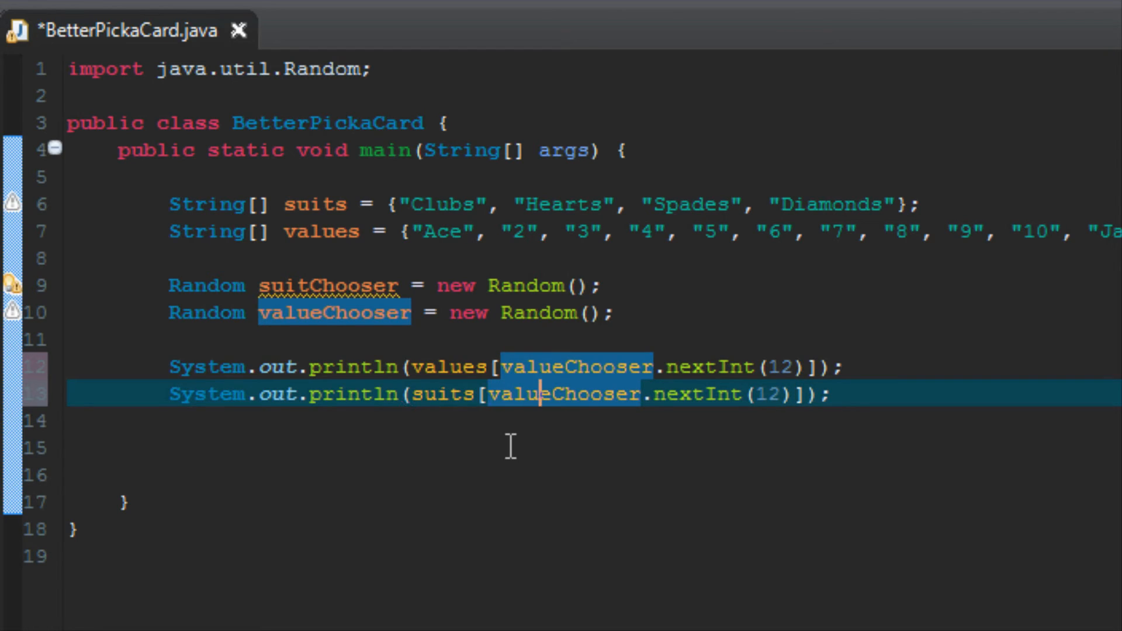
pyautogui.press('Right')
pyautogui.press('Right')
pyautogui.press('Right')
pyautogui.press('BackSpace')
pyautogui.press('BackSpace')
pyautogui.press('BackSpace')
pyautogui.press('BackSpace')
pyautogui.press('BackSpace')
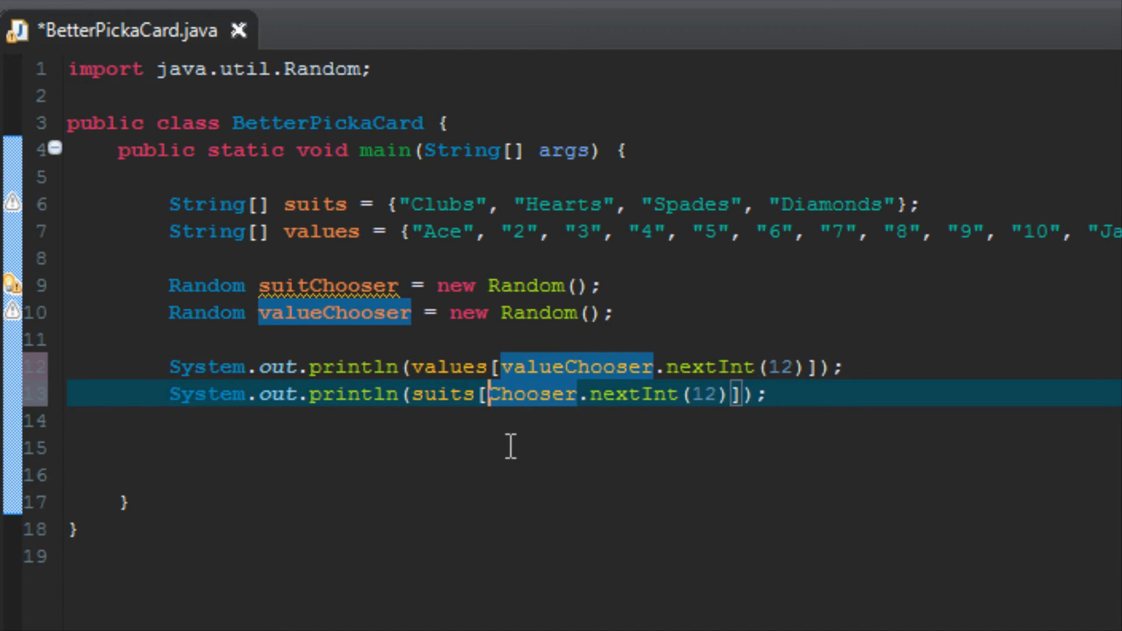
pyautogui.write('suit')
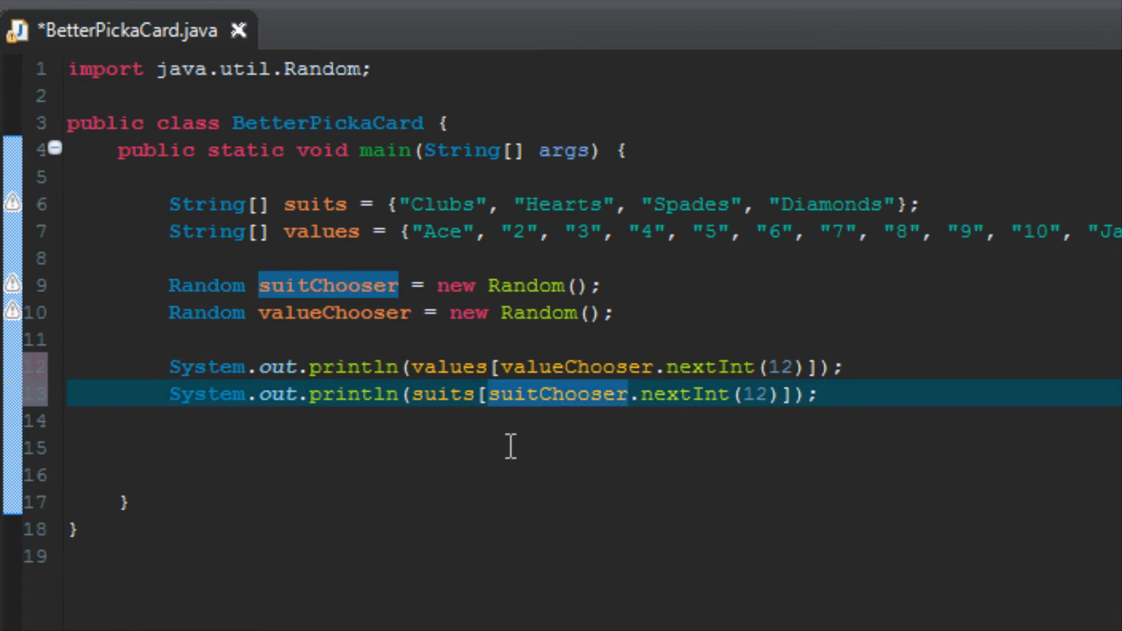
pyautogui.hotkey('ctrl', 's')
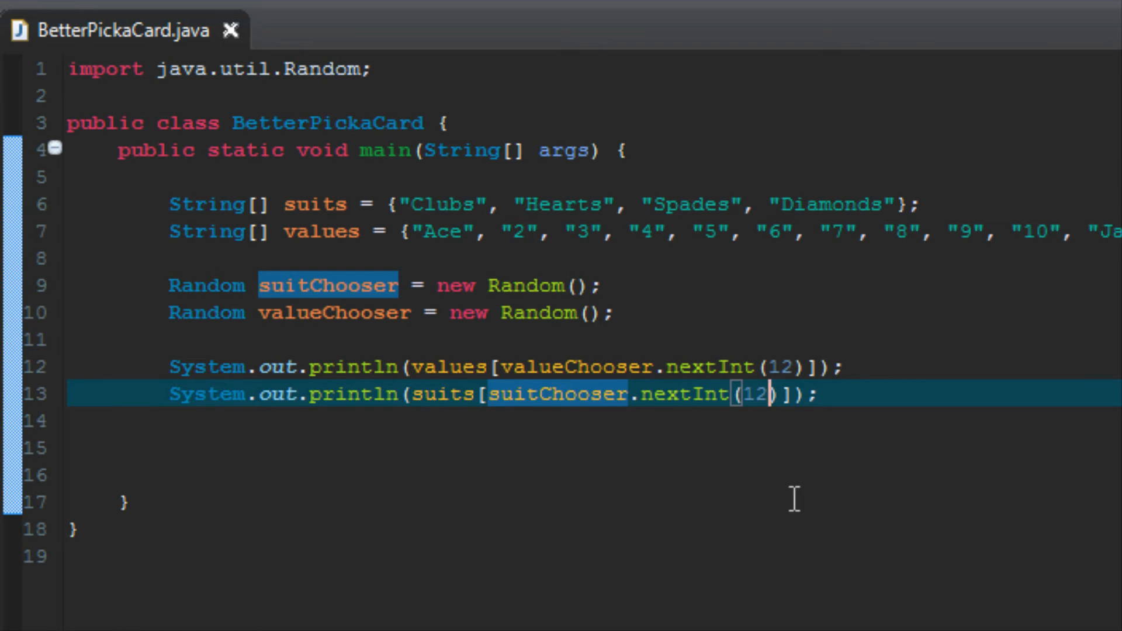
pyautogui.press('BackSpace')
pyautogui.press('BackSpace')
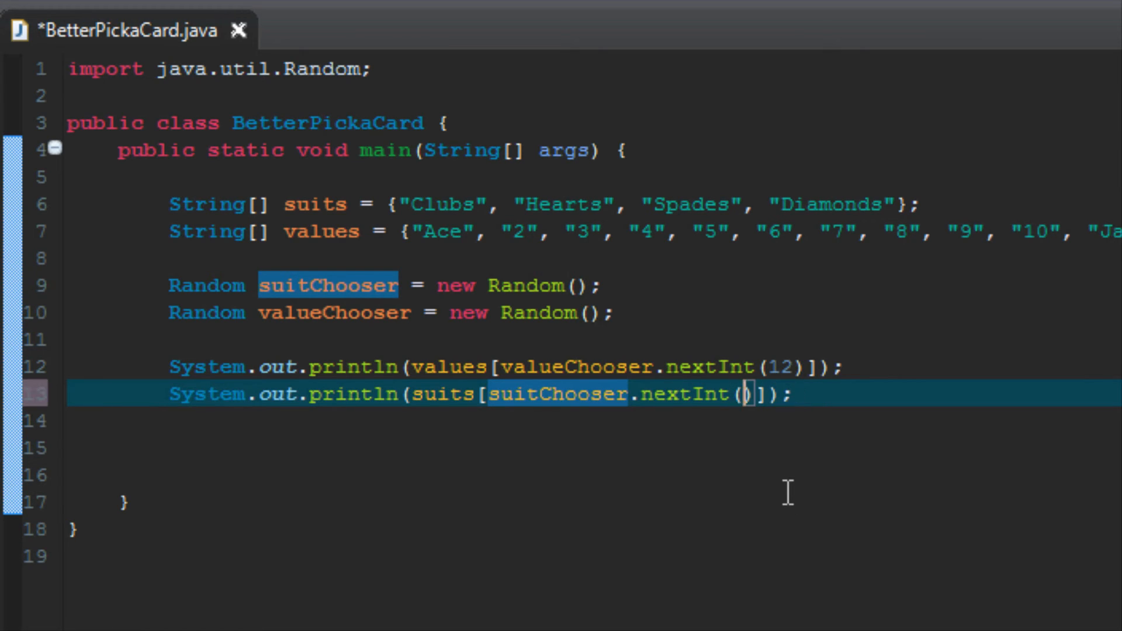
pyautogui.write('3')
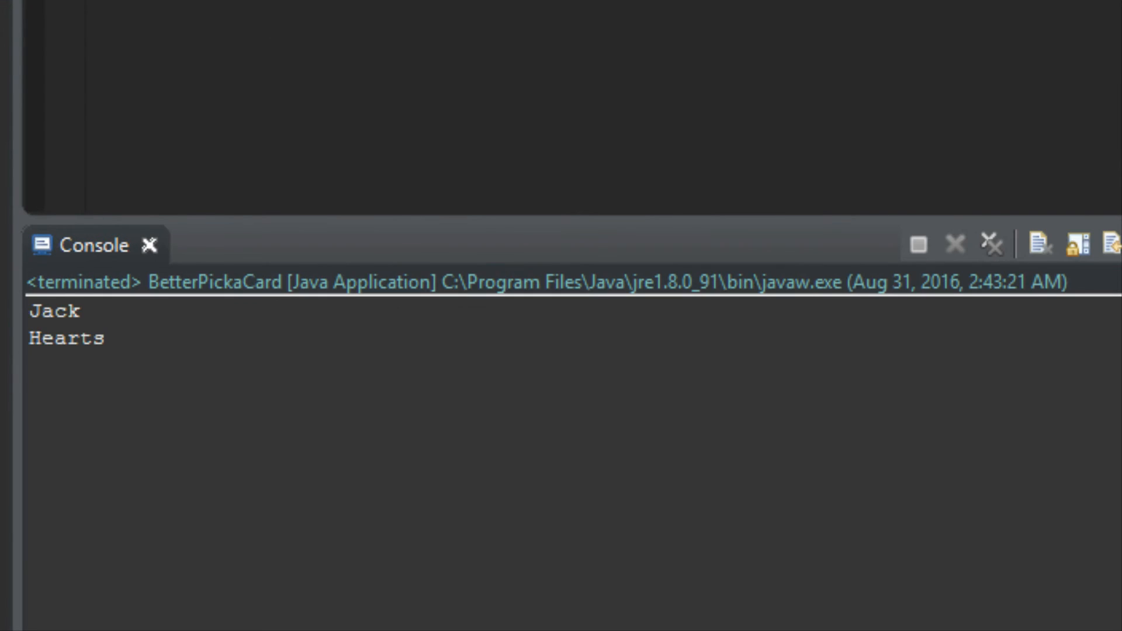
# Run BetterPickaCard three times, printing cards like 9 Hearts, 7 Clubs and 7 Spades
pyautogui.hotkey('ctrl', 'F11')
pyautogui.hotkey('ctrl', 'F11')
pyautogui.hotkey('ctrl', 'F11')
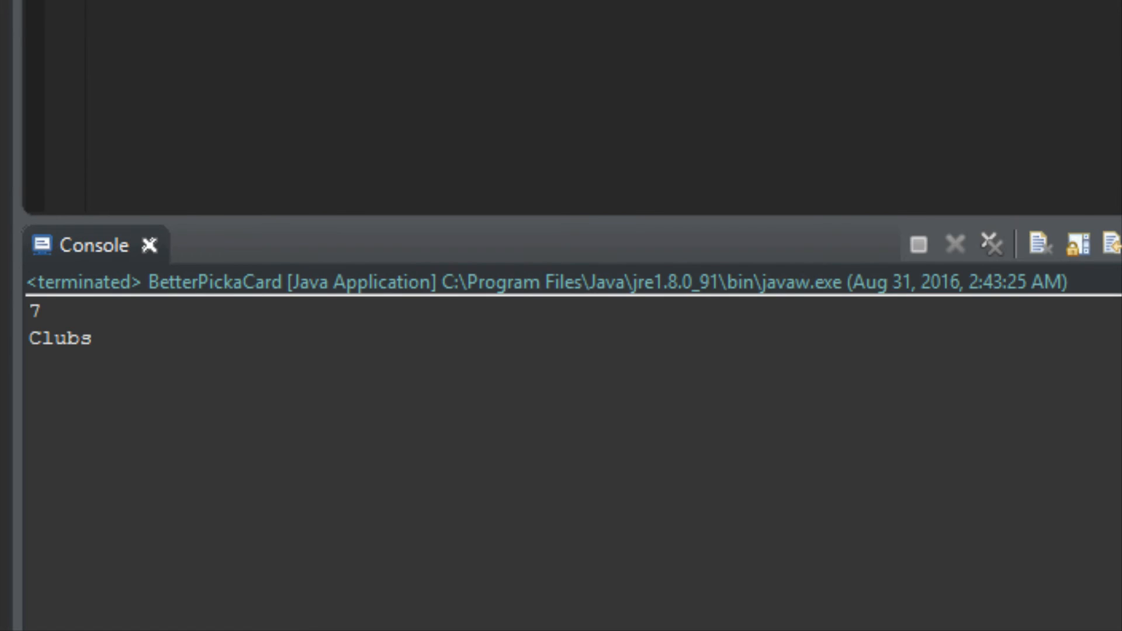
pyautogui.hotkey('ctrl', 'F11')
pyautogui.hotkey('ctrl', 'F11')
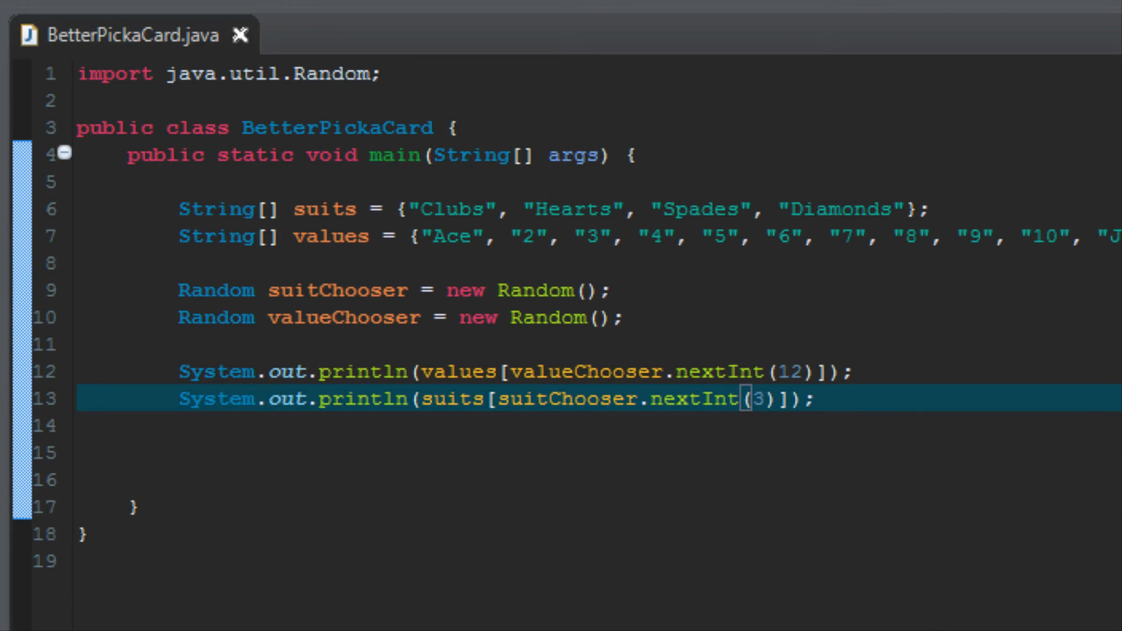
# Insert a blank line above the prints for the Picking a card for you heading
pyautogui.press('Return')
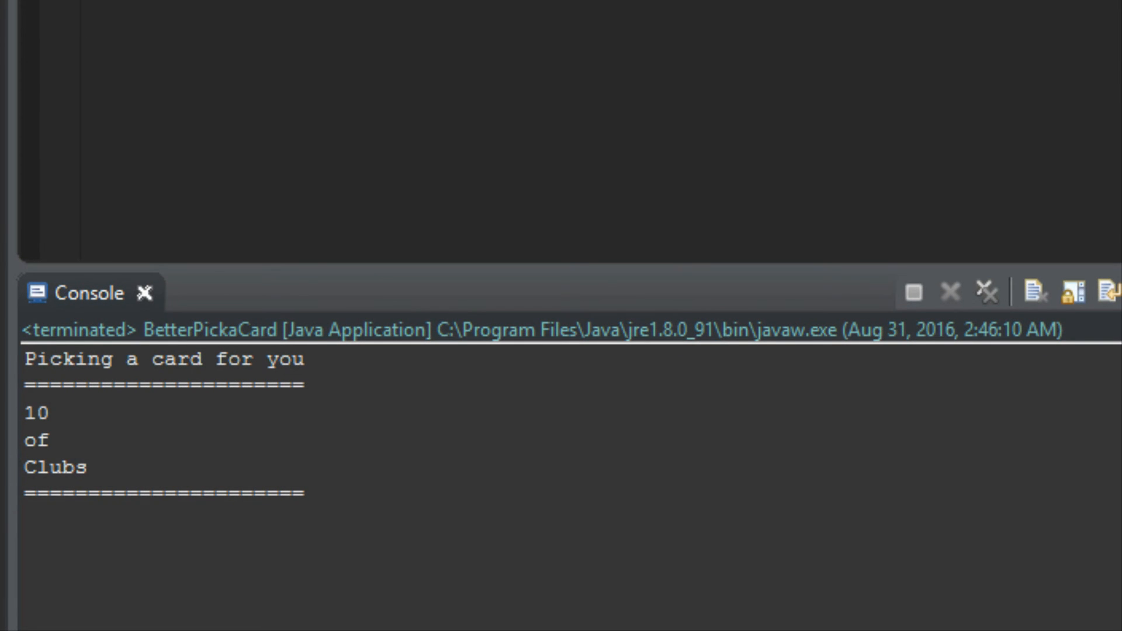
# Re-run BetterPickaCard four times, printing Queen of Clubs, 4 of Hearts, 4 of Spades and Jack of Clubs
pyautogui.hotkey('ctrl', 'F11')
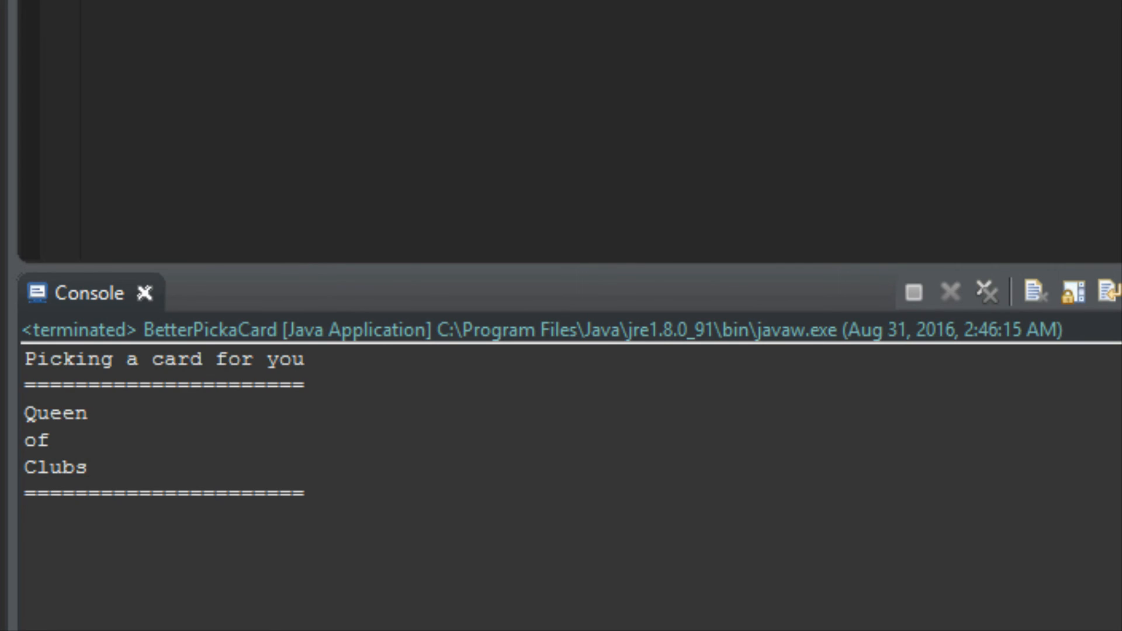
pyautogui.hotkey('ctrl', 'F11')
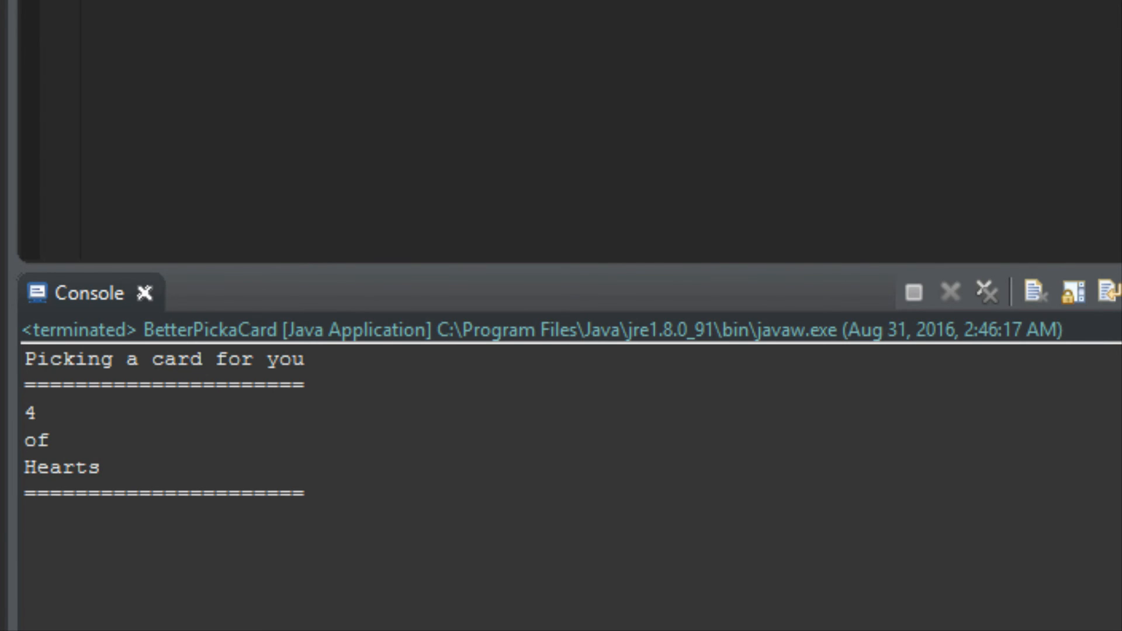
pyautogui.hotkey('ctrl', 'F11')
pyautogui.hotkey('ctrl', 'F11')
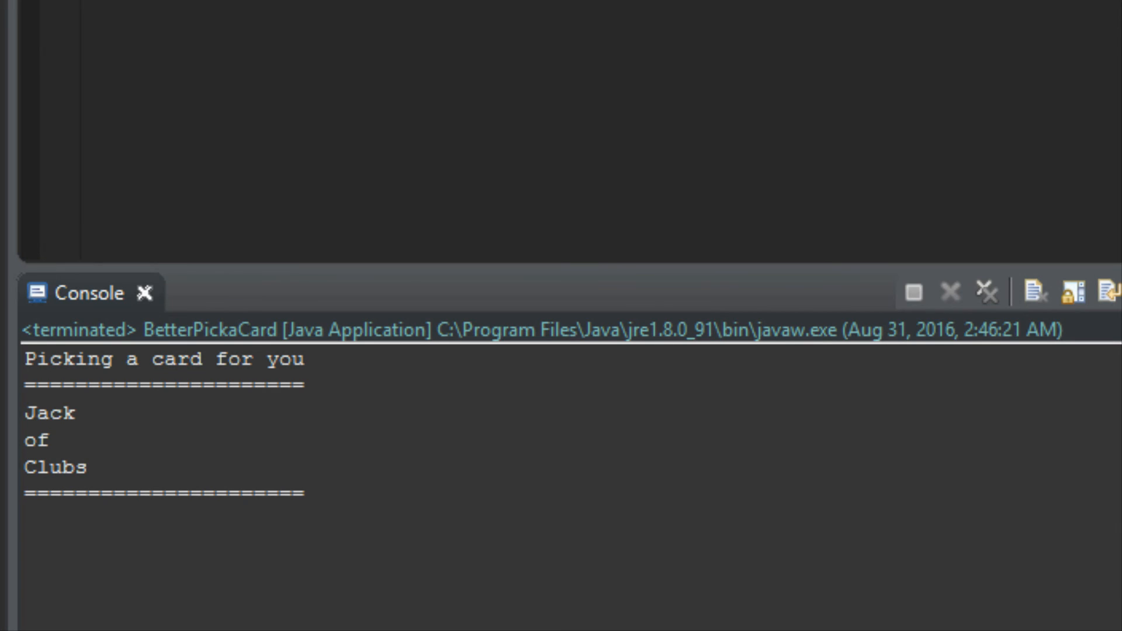